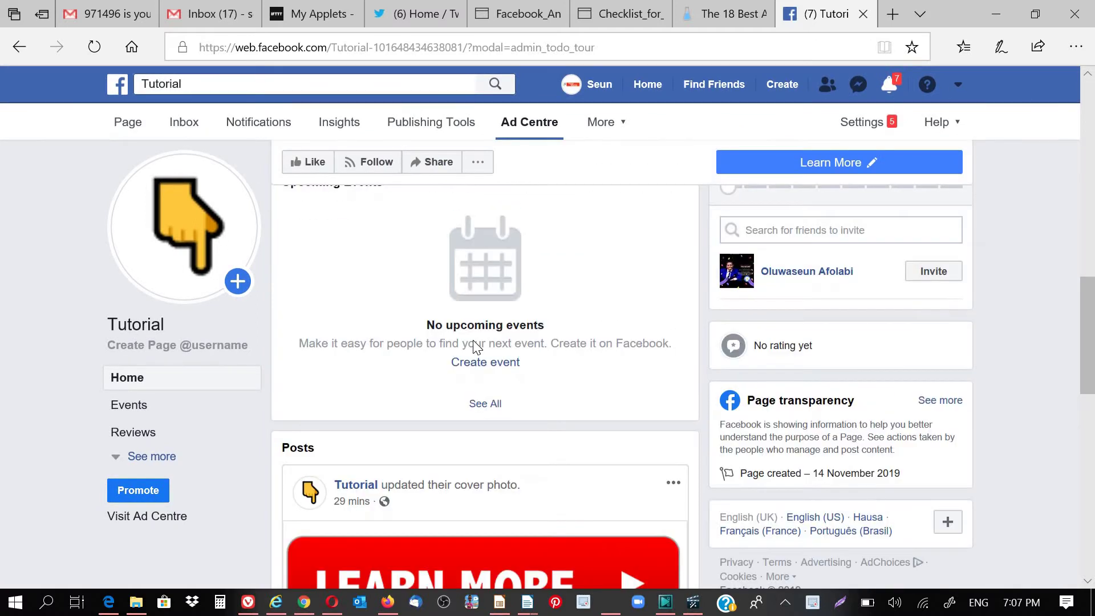
{"action": "scroll", "coordinate": [474, 339], "scroll_direction": "up", "scroll_amount": 10}
{"action": "scroll", "coordinate": [472, 340], "scroll_direction": "down", "scroll_amount": 5}
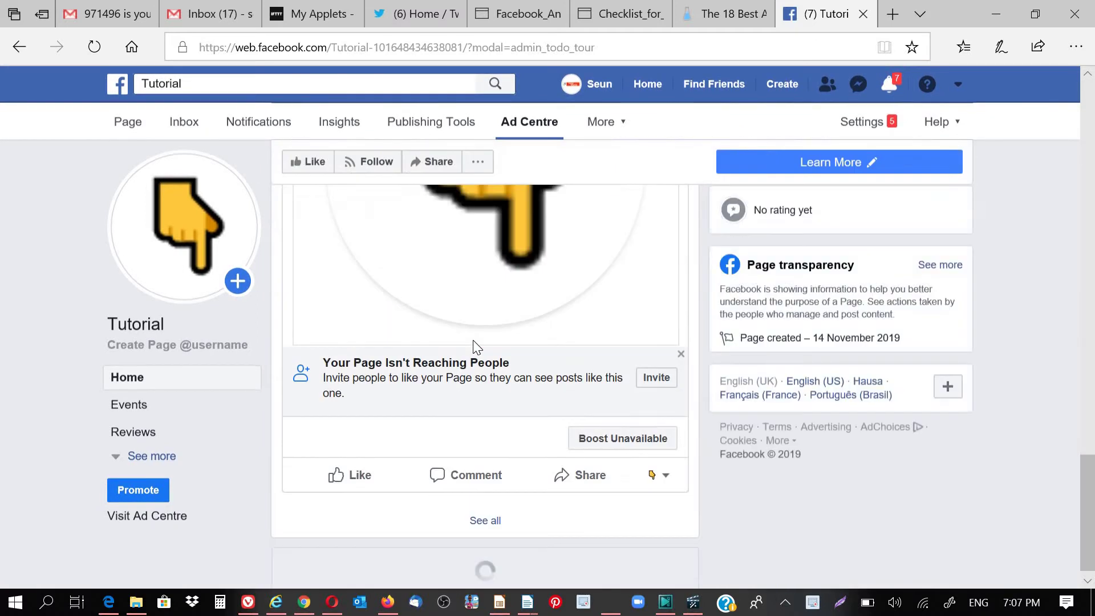
{"action": "scroll", "coordinate": [474, 340], "scroll_direction": "down", "scroll_amount": 3}
{"action": "scroll", "coordinate": [477, 347], "scroll_direction": "up", "scroll_amount": 5}
{"action": "scroll", "coordinate": [477, 347], "scroll_direction": "up", "scroll_amount": 3}
{"action": "scroll", "coordinate": [477, 347], "scroll_direction": "down", "scroll_amount": 4}
{"action": "scroll", "coordinate": [476, 347], "scroll_direction": "down", "scroll_amount": 2}
{"action": "scroll", "coordinate": [473, 339], "scroll_direction": "down", "scroll_amount": 1}
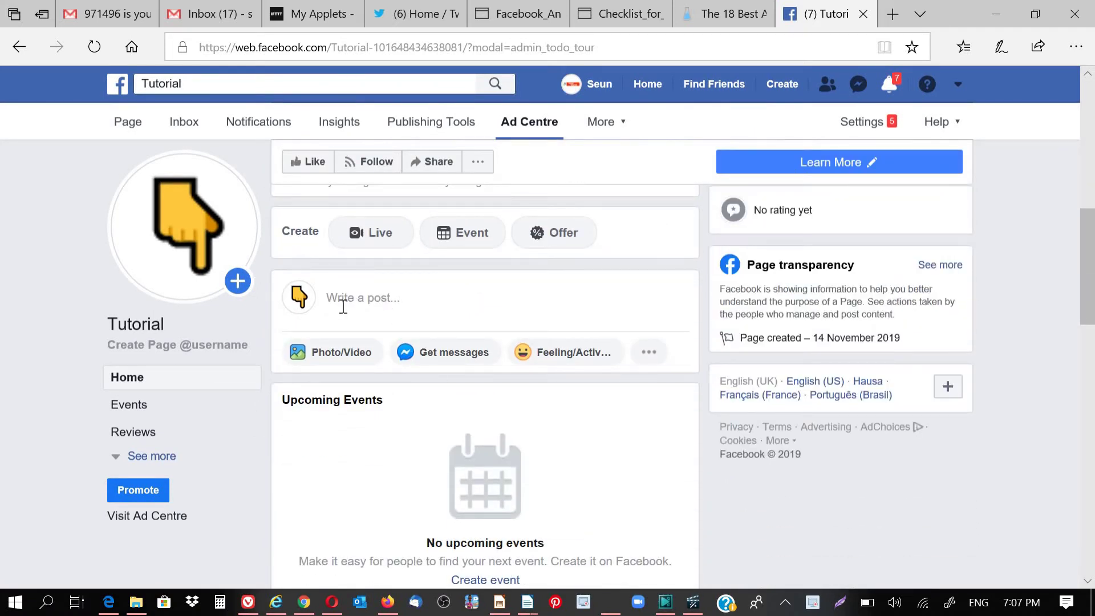
- Start a new Tutorial page post reading "Education is important in this part of the world."
{"action": "left_click", "coordinate": [399, 309]}
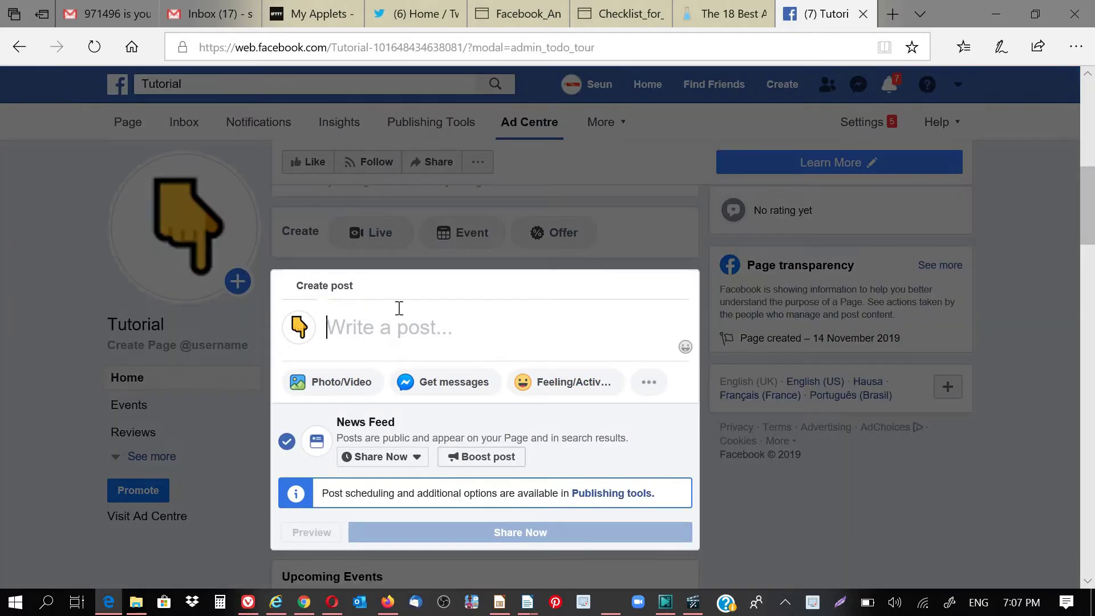
{"action": "type", "text": "E"}
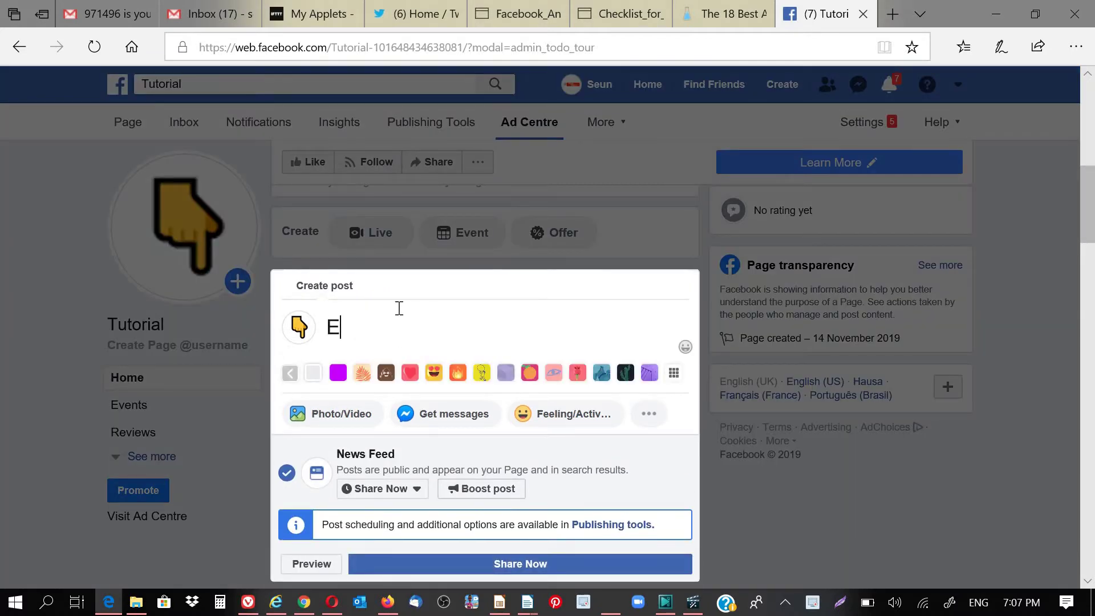
{"action": "type", "text": "ducation is "}
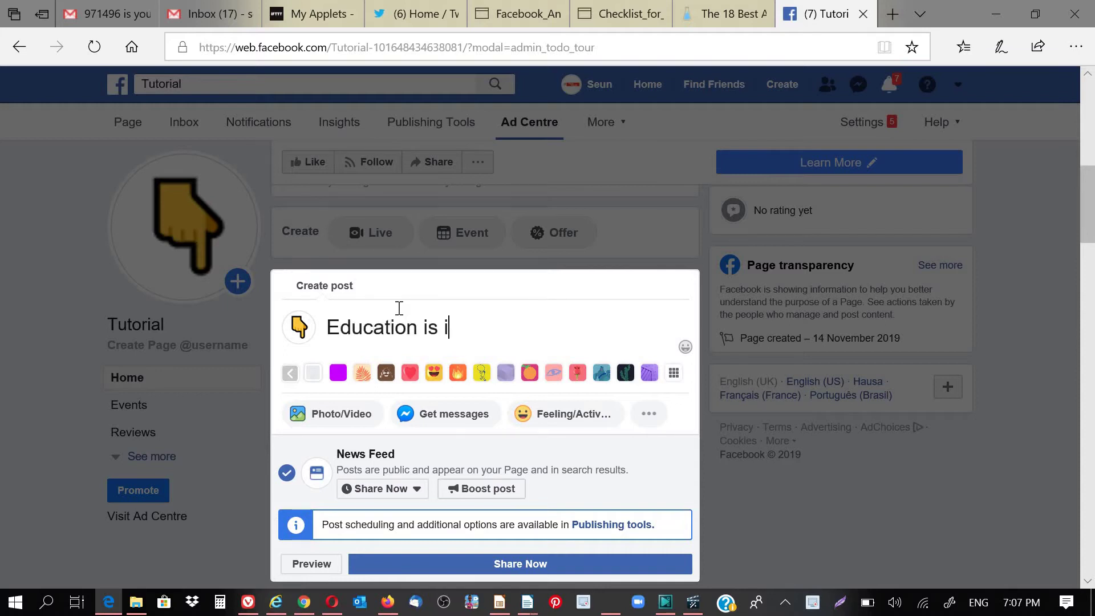
{"action": "type", "text": "important in "}
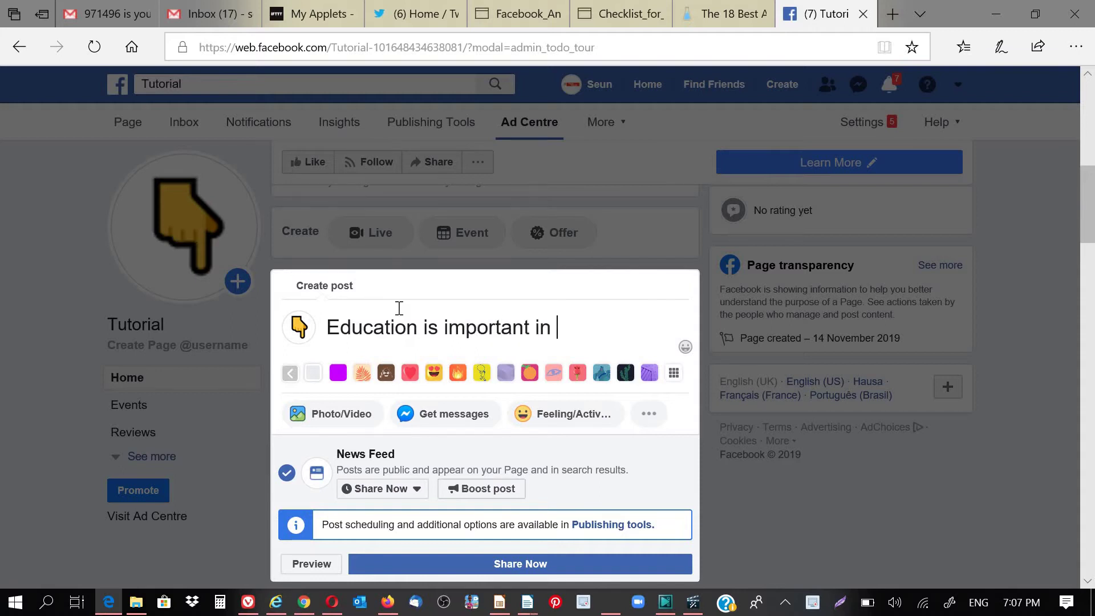
{"action": "type", "text": "this part of the world"}
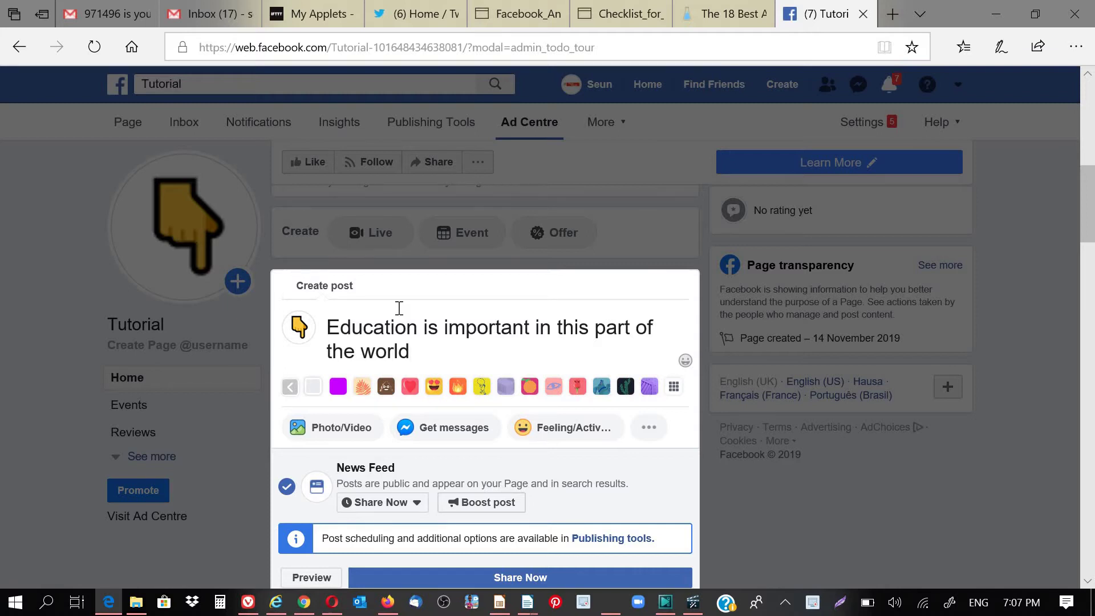
{"action": "type", "text": "."}
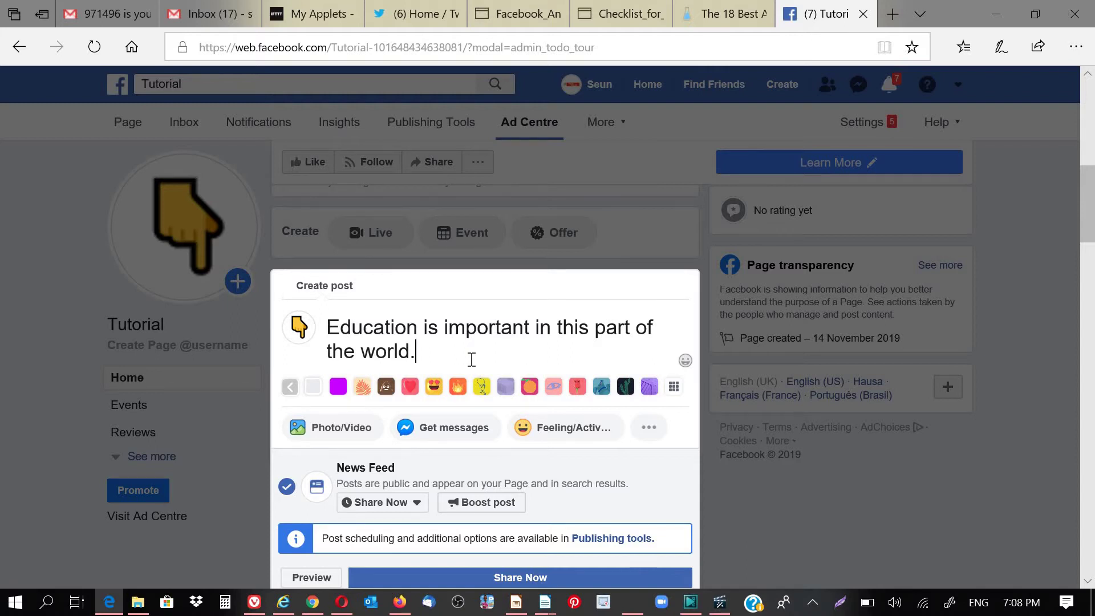
{"action": "scroll", "coordinate": [472, 359], "scroll_direction": "down", "scroll_amount": 1}
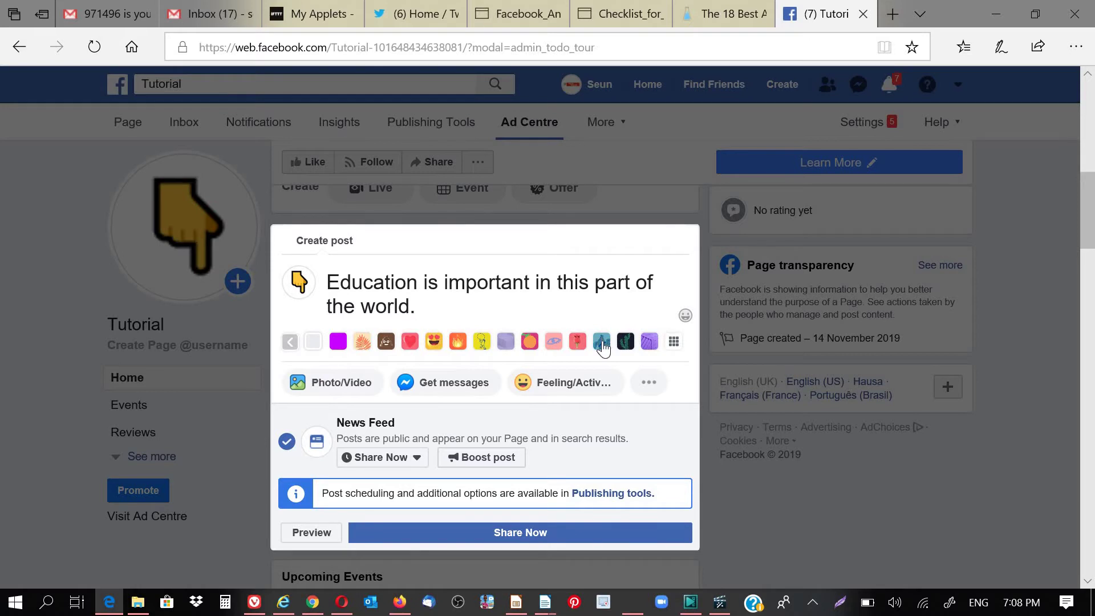
- Switch the post background from red roses to the yellow umbrella-people design
{"action": "left_click", "coordinate": [580, 345]}
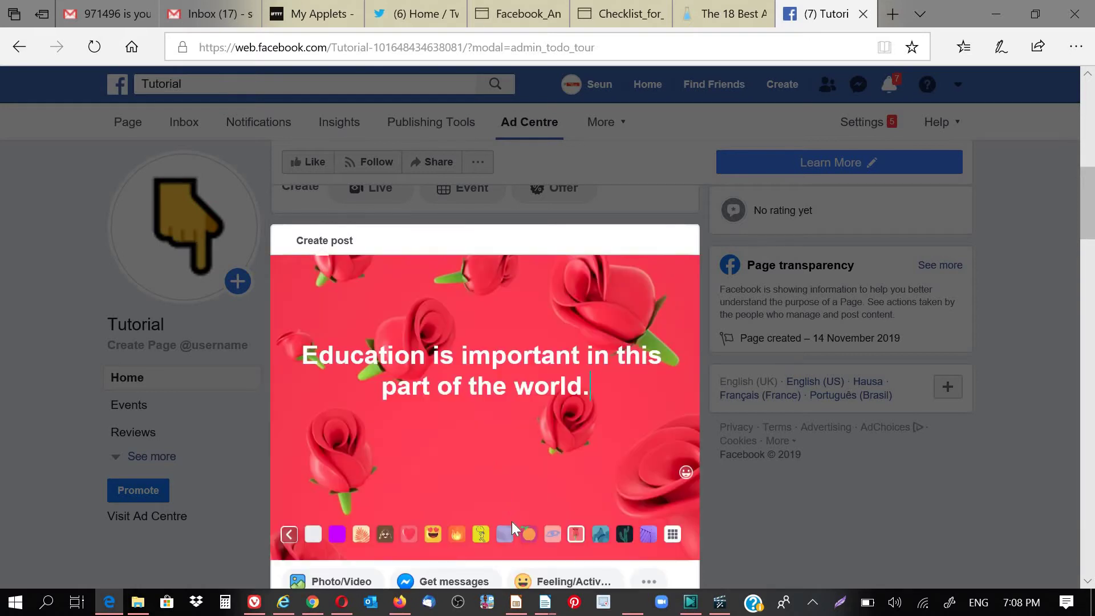
{"action": "left_click", "coordinate": [480, 535]}
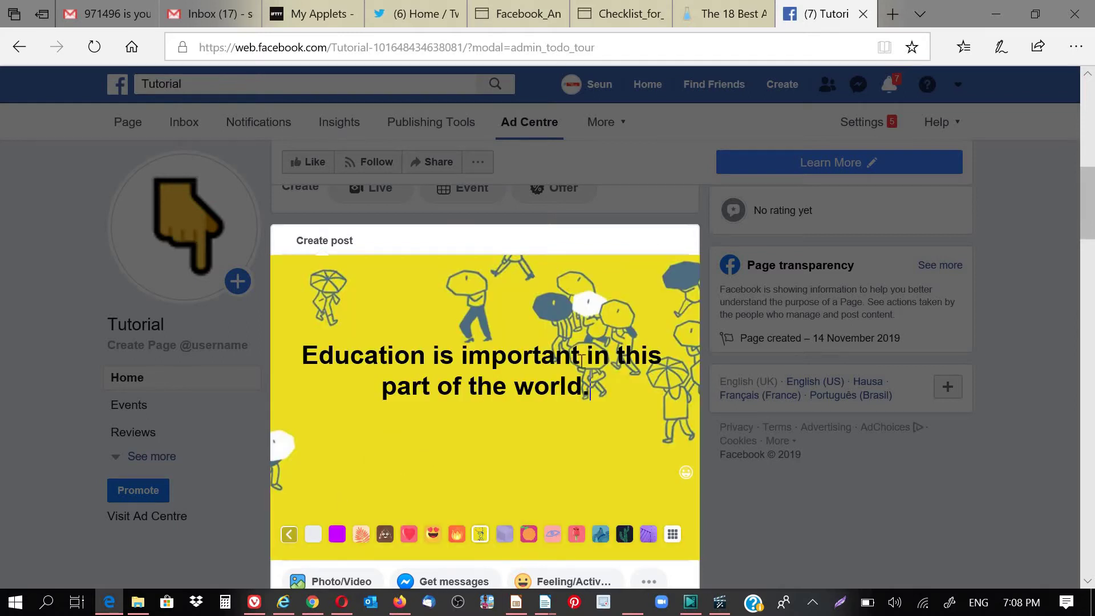
{"action": "scroll", "coordinate": [581, 360], "scroll_direction": "down", "scroll_amount": 5}
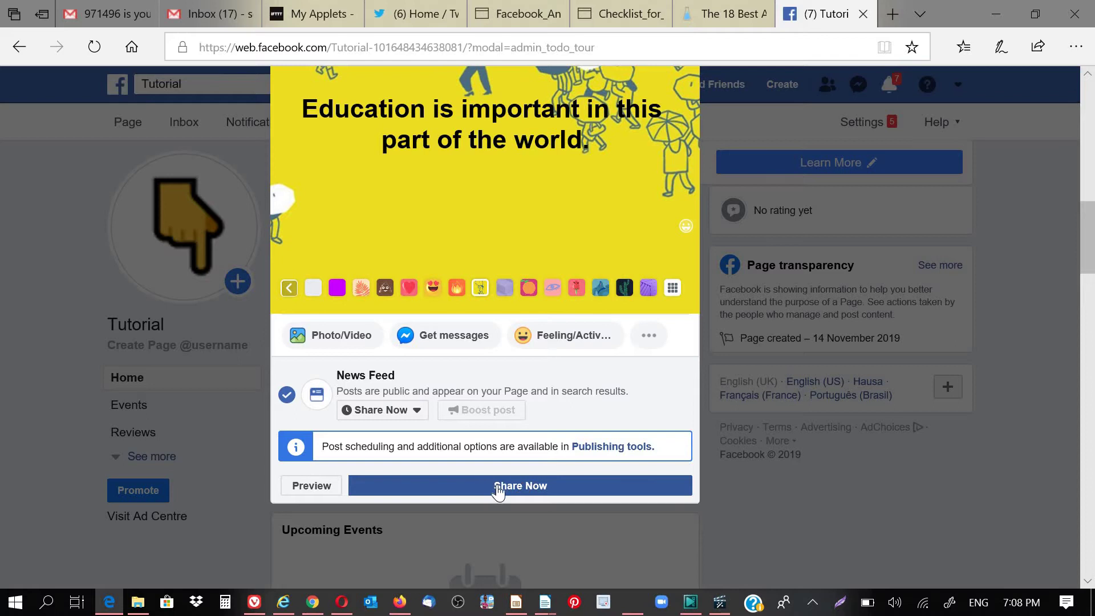
- Share the education post so it appears on the Tutorial page timeline
{"action": "left_click", "coordinate": [499, 492]}
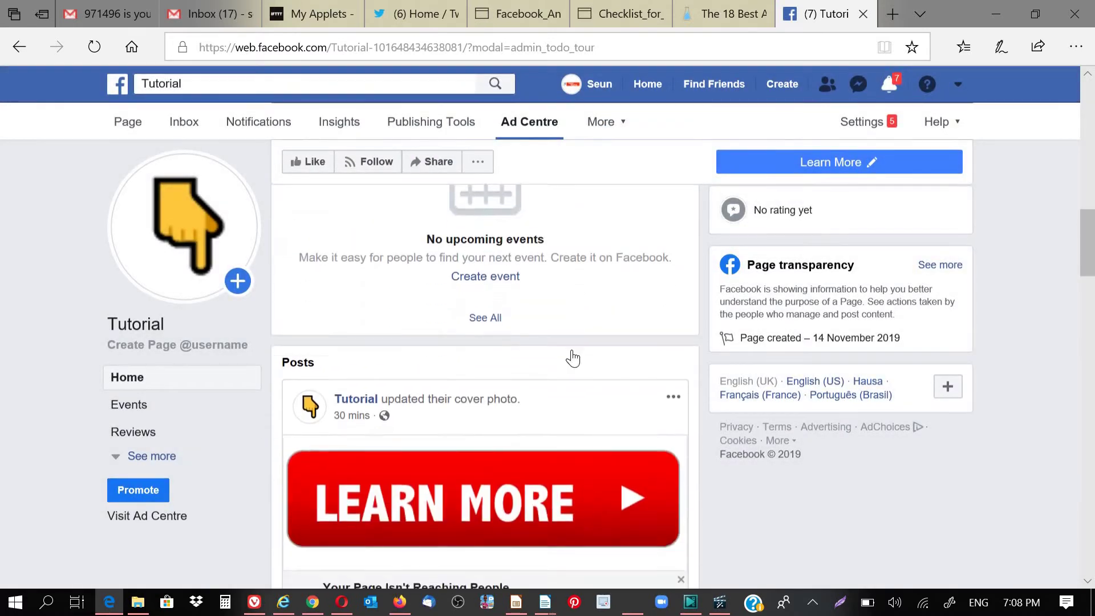
{"action": "scroll", "coordinate": [573, 350], "scroll_direction": "up", "scroll_amount": 2}
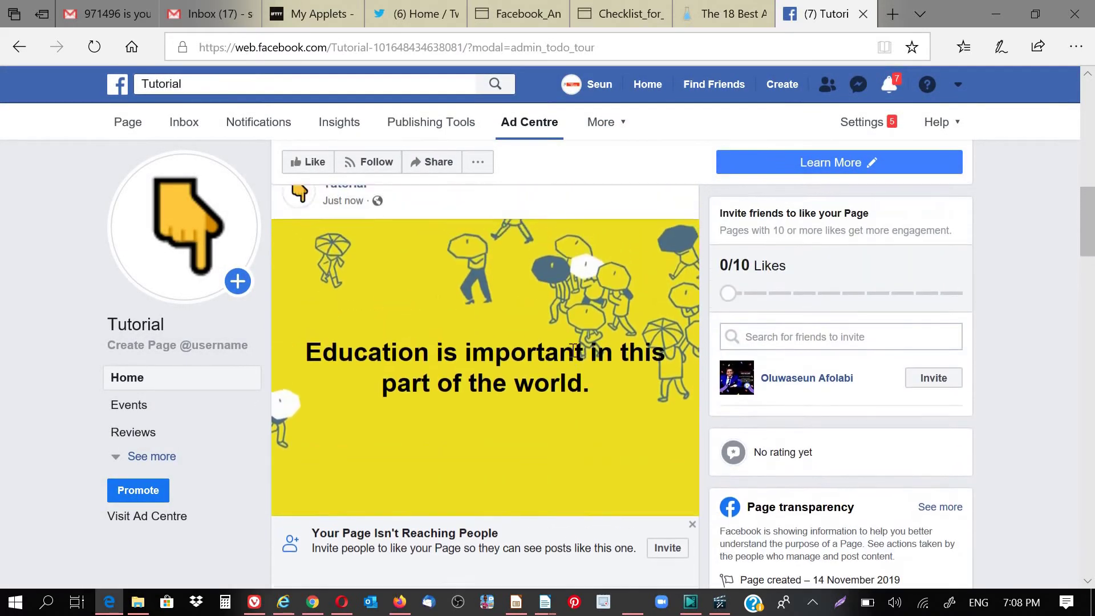
{"action": "scroll", "coordinate": [572, 350], "scroll_direction": "up", "scroll_amount": 1}
{"action": "scroll", "coordinate": [572, 351], "scroll_direction": "up", "scroll_amount": 1}
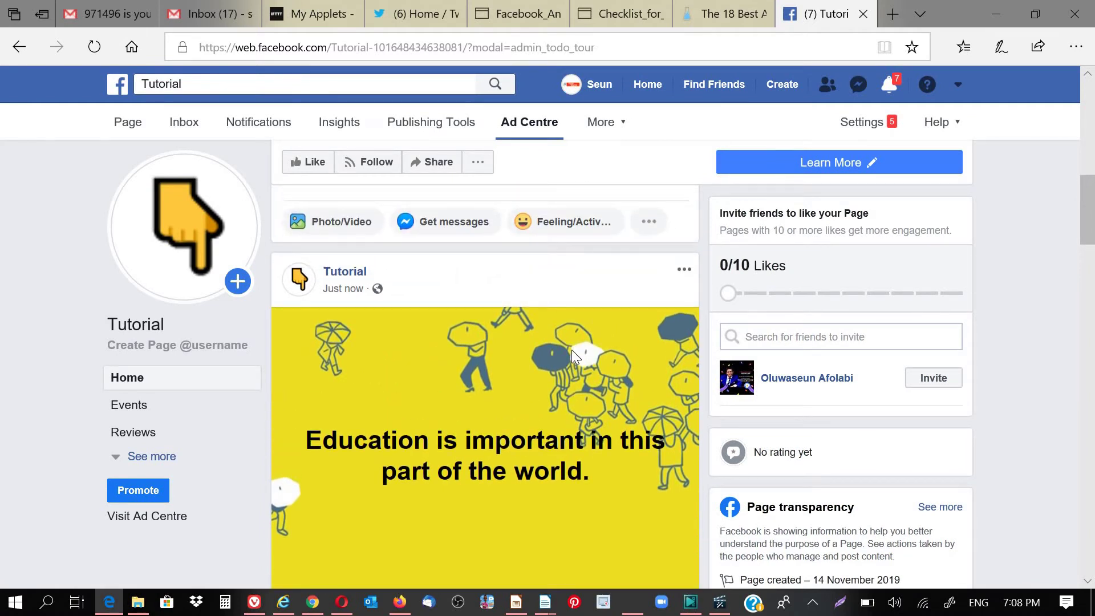
{"action": "scroll", "coordinate": [572, 350], "scroll_direction": "up", "scroll_amount": 2}
{"action": "scroll", "coordinate": [572, 350], "scroll_direction": "up", "scroll_amount": 1}
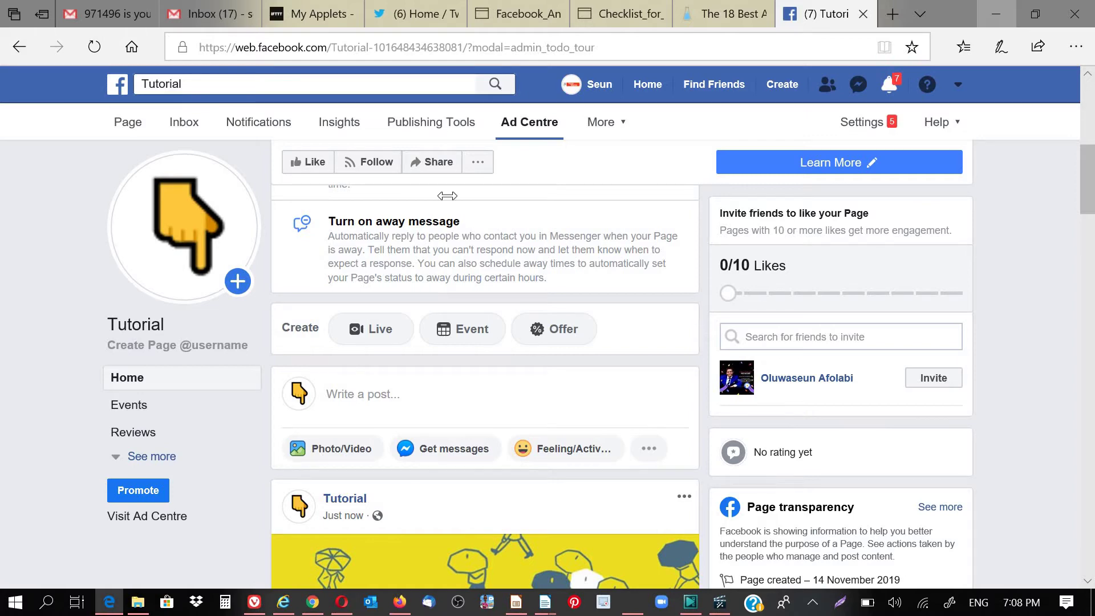
{"action": "left_click", "coordinate": [1001, 17]}
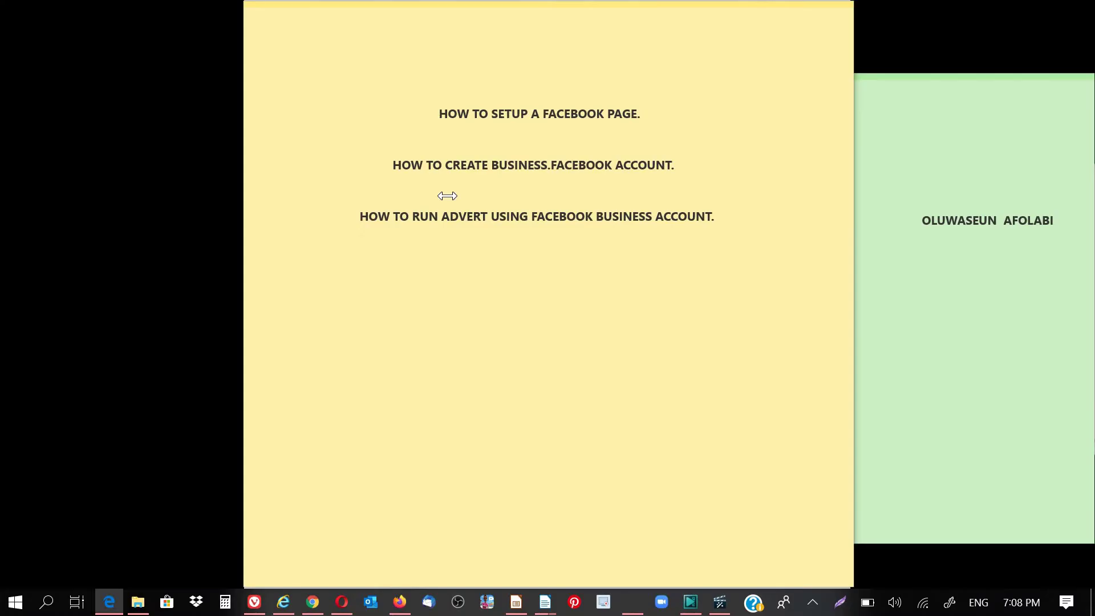
{"action": "left_click", "coordinate": [433, 168]}
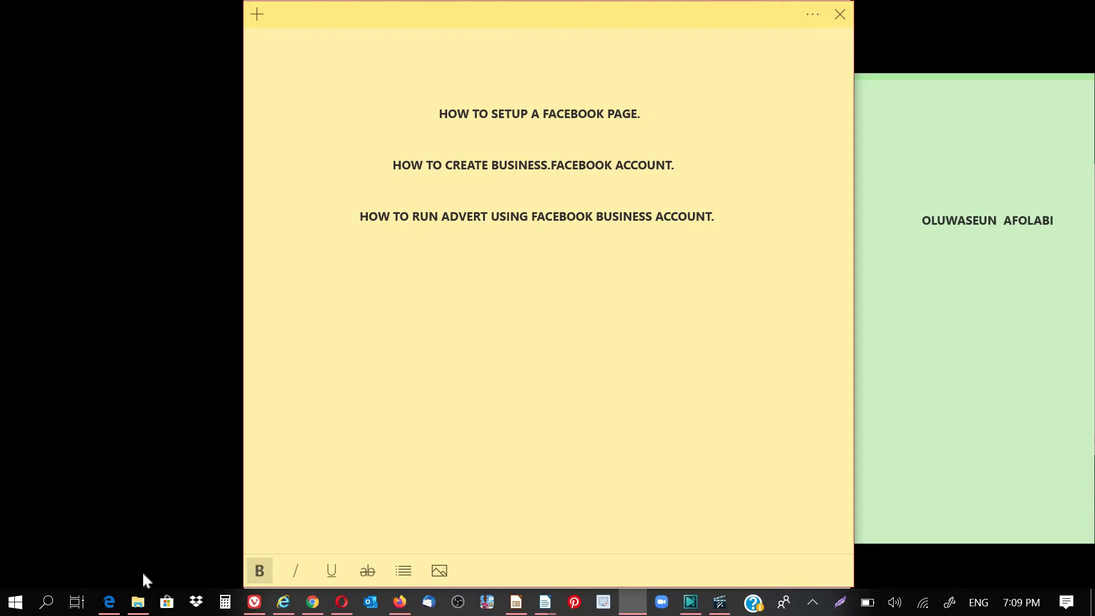
{"action": "left_click", "coordinate": [108, 604]}
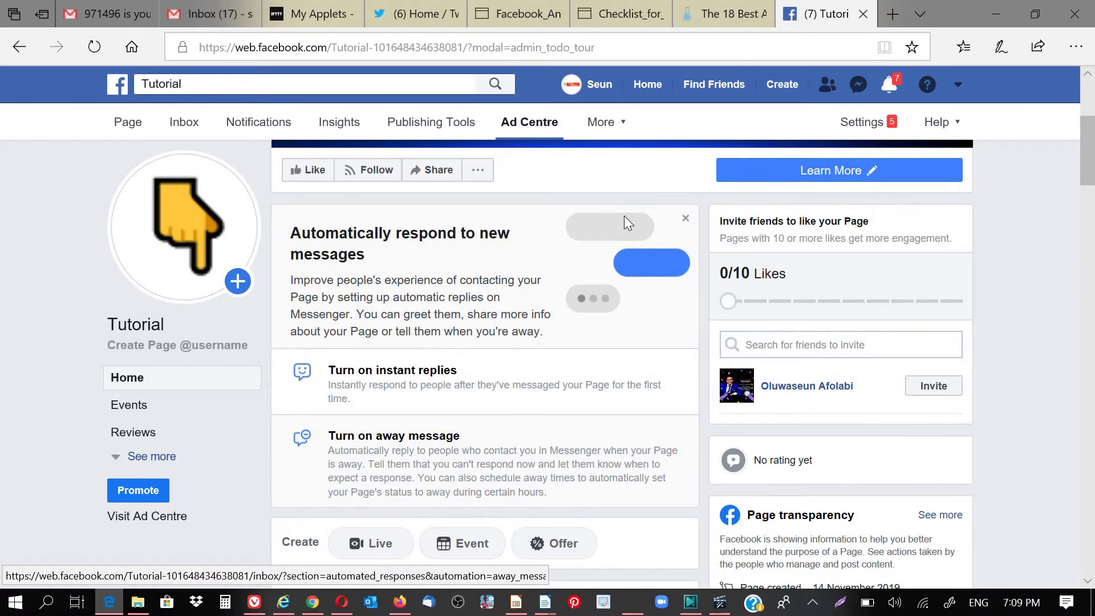
{"action": "scroll", "coordinate": [624, 215], "scroll_direction": "up", "scroll_amount": 3}
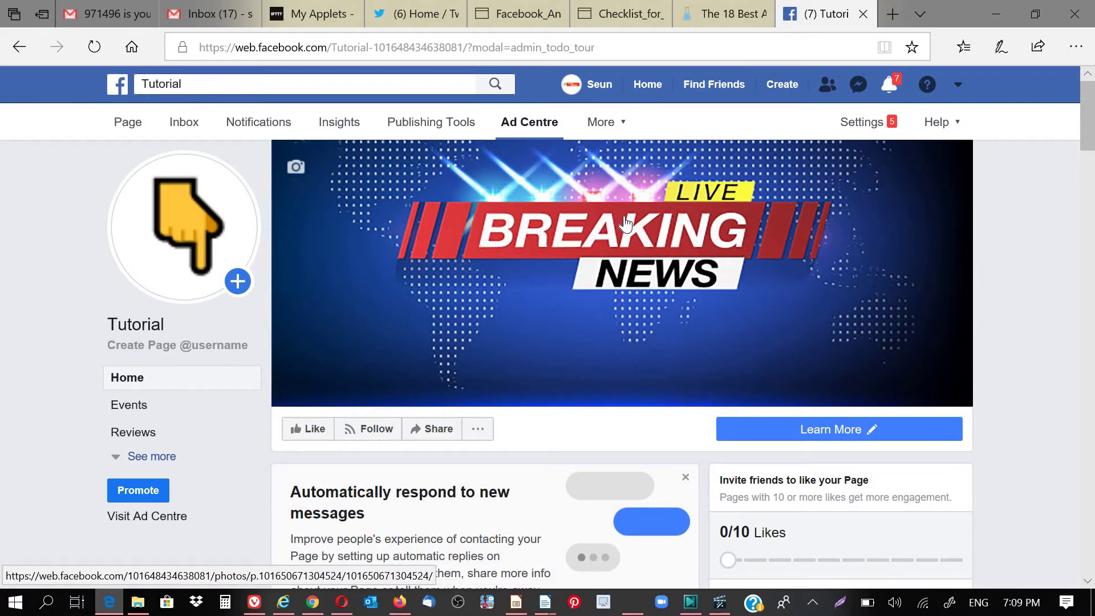
- Reach Facebook for Business via the header account menu's Advertising on Facebook link
{"action": "left_click", "coordinate": [959, 85]}
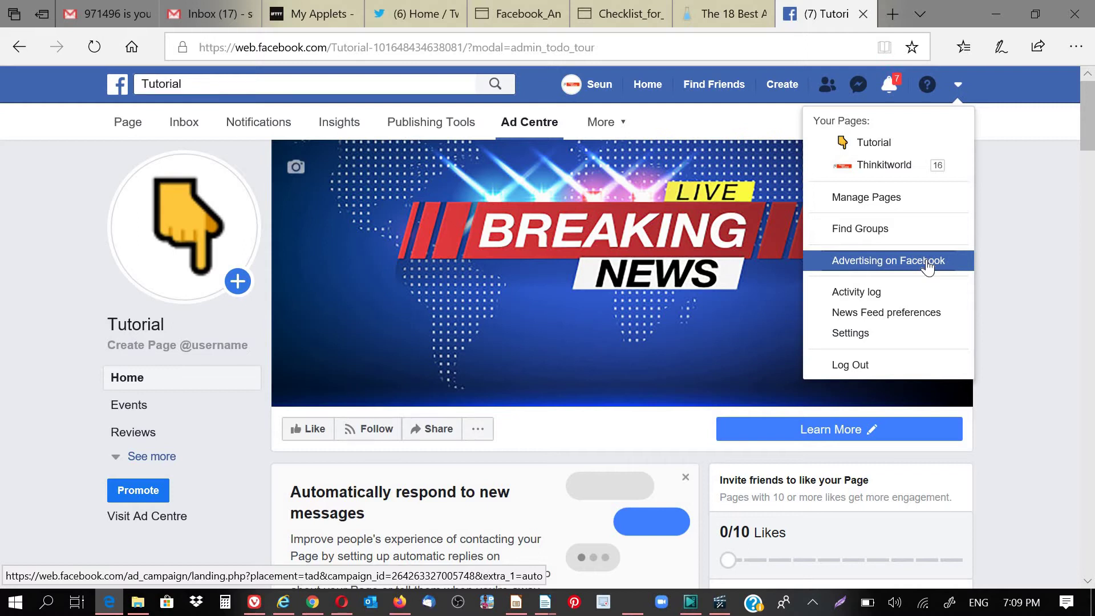
{"action": "scroll", "coordinate": [900, 259], "scroll_direction": "down", "scroll_amount": 3}
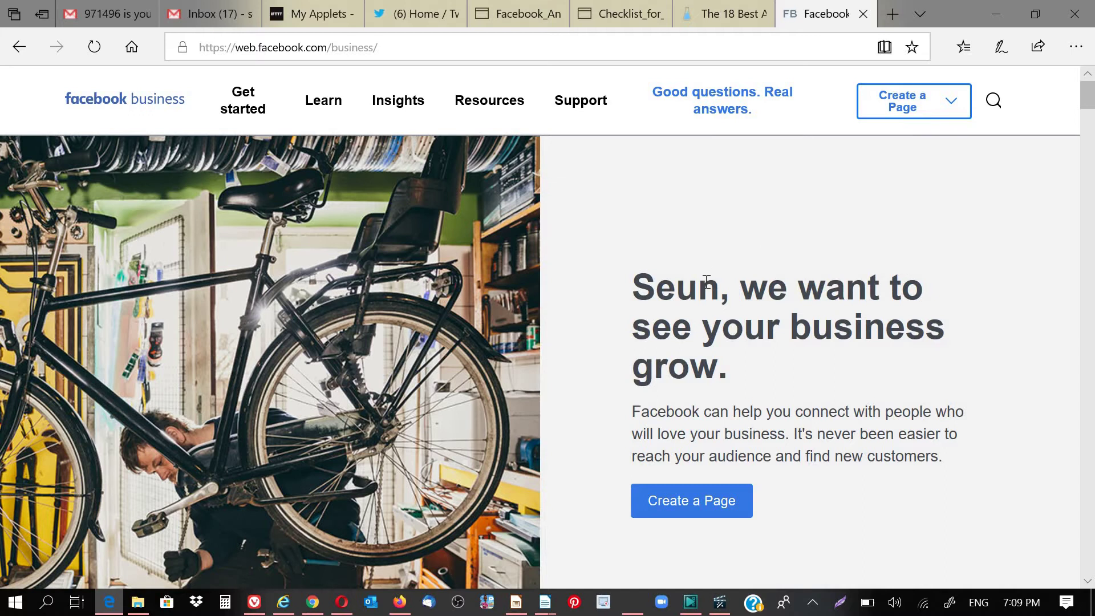
{"action": "scroll", "coordinate": [707, 281], "scroll_direction": "down", "scroll_amount": 1}
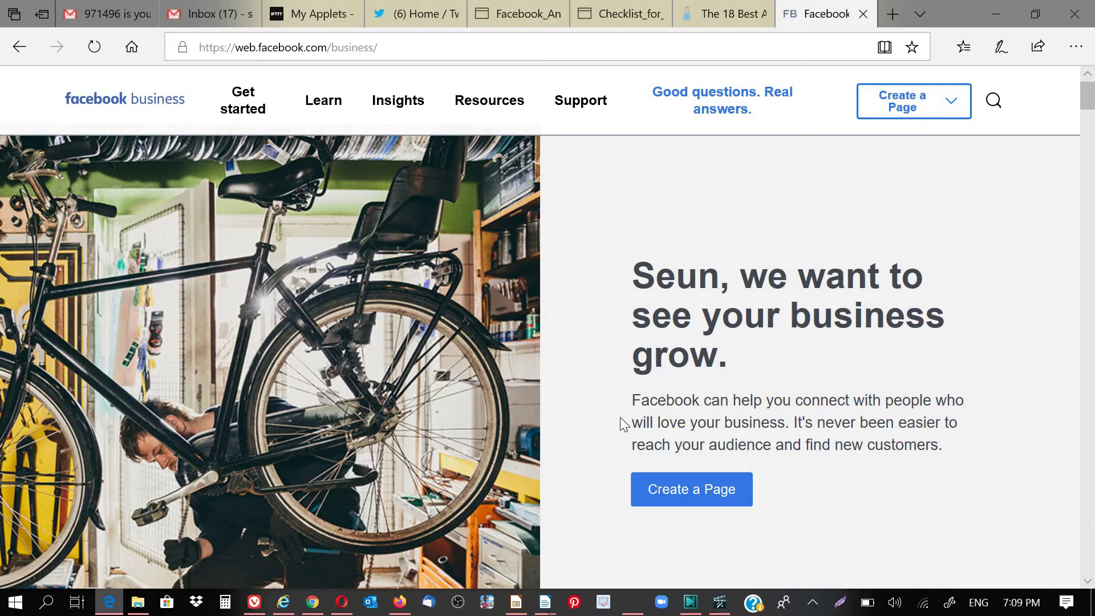
{"action": "scroll", "coordinate": [760, 324], "scroll_direction": "down", "scroll_amount": 2}
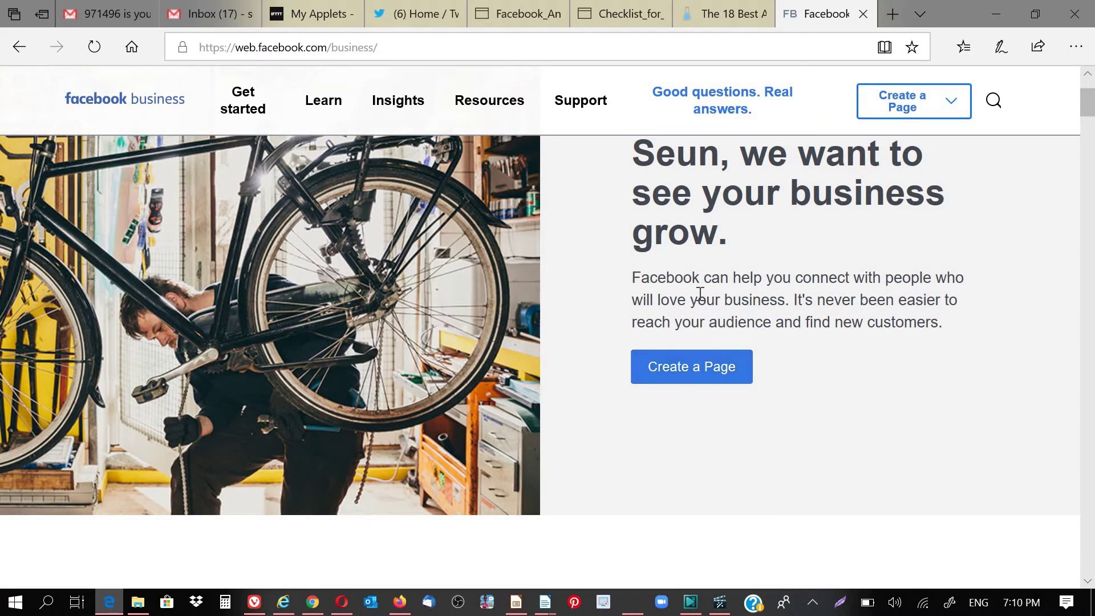
{"action": "scroll", "coordinate": [699, 293], "scroll_direction": "down", "scroll_amount": 1}
{"action": "scroll", "coordinate": [700, 293], "scroll_direction": "down", "scroll_amount": 2}
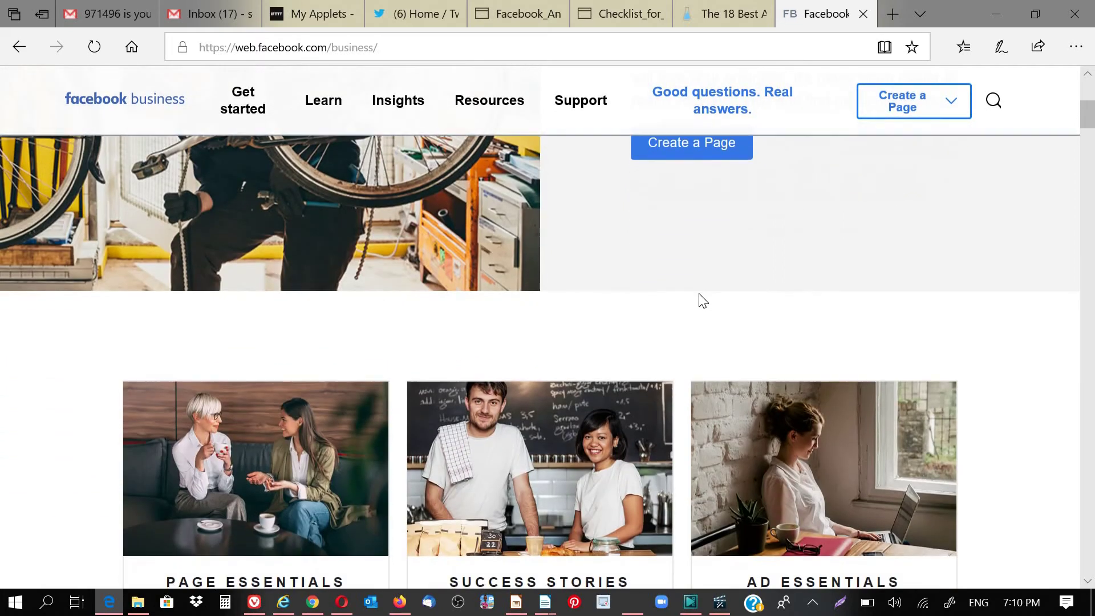
{"action": "scroll", "coordinate": [699, 300], "scroll_direction": "down", "scroll_amount": 2}
{"action": "scroll", "coordinate": [699, 301], "scroll_direction": "down", "scroll_amount": 1}
{"action": "scroll", "coordinate": [698, 300], "scroll_direction": "down", "scroll_amount": 1}
{"action": "scroll", "coordinate": [699, 301], "scroll_direction": "down", "scroll_amount": 2}
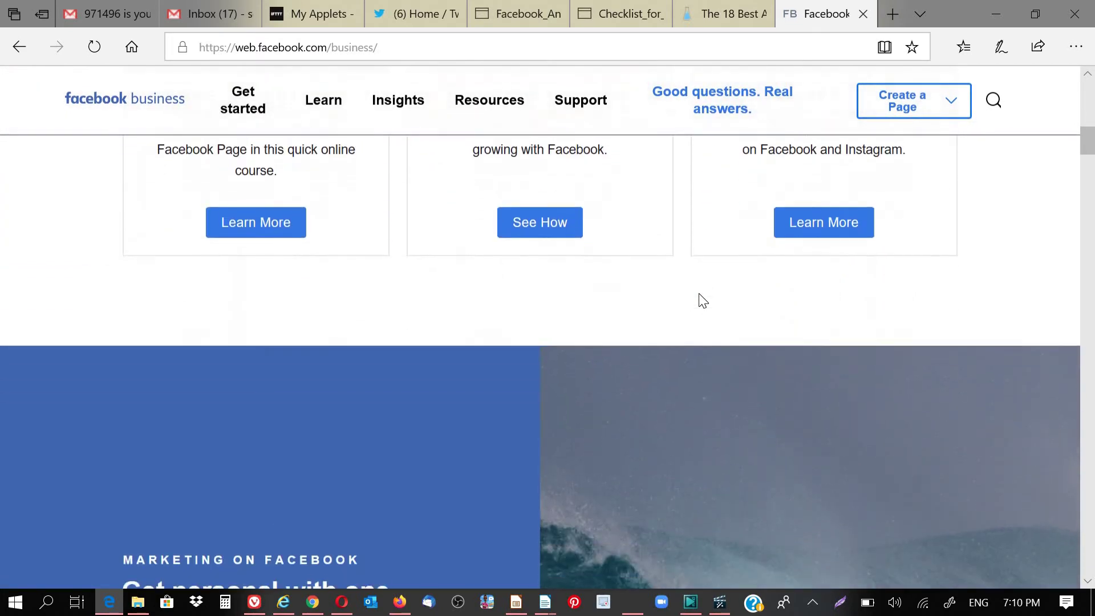
{"action": "scroll", "coordinate": [699, 300], "scroll_direction": "down", "scroll_amount": 2}
{"action": "scroll", "coordinate": [699, 300], "scroll_direction": "down", "scroll_amount": 3}
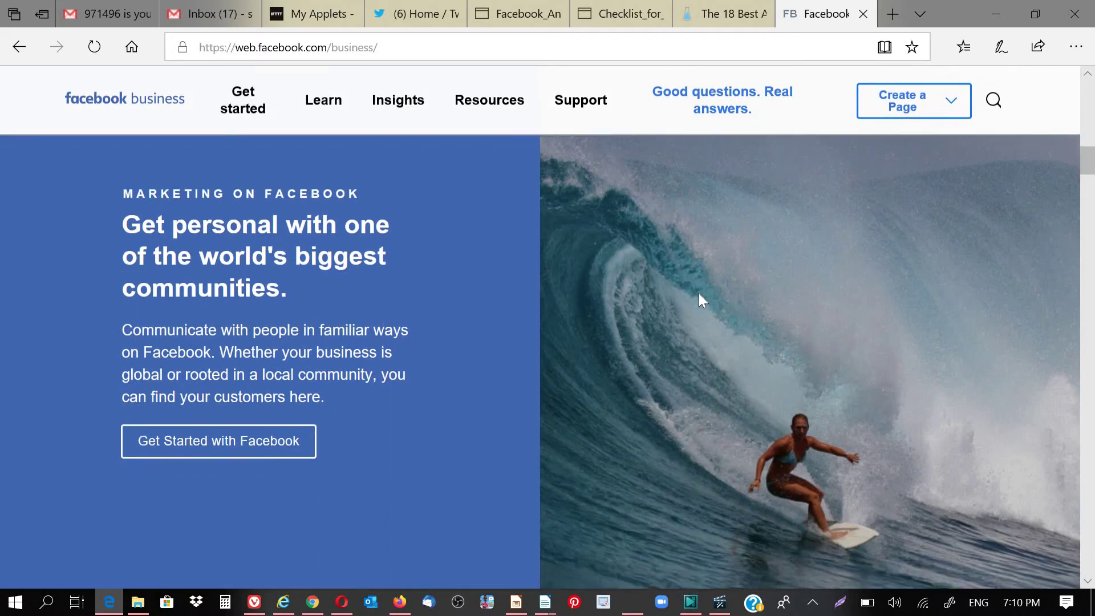
{"action": "scroll", "coordinate": [699, 295], "scroll_direction": "up", "scroll_amount": 2}
{"action": "scroll", "coordinate": [700, 294], "scroll_direction": "up", "scroll_amount": 2}
{"action": "scroll", "coordinate": [699, 295], "scroll_direction": "up", "scroll_amount": 3}
{"action": "scroll", "coordinate": [700, 295], "scroll_direction": "up", "scroll_amount": 2}
{"action": "scroll", "coordinate": [699, 300], "scroll_direction": "up", "scroll_amount": 2}
{"action": "scroll", "coordinate": [681, 323], "scroll_direction": "up", "scroll_amount": 1}
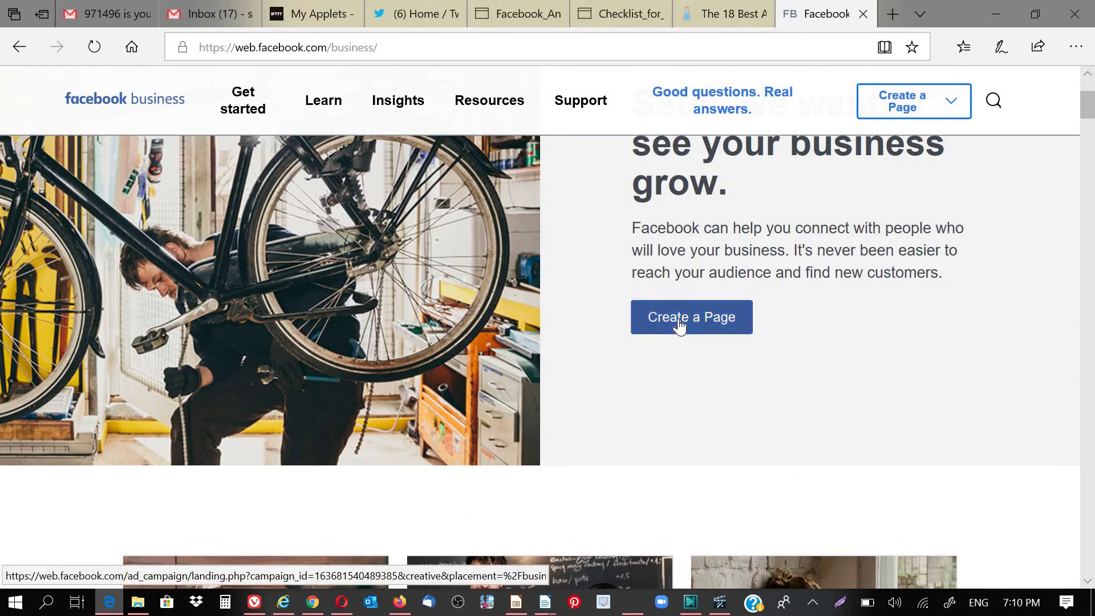
- Begin creating a new Facebook Page, showing the Business or brand and Community choices
{"action": "left_click", "coordinate": [679, 318]}
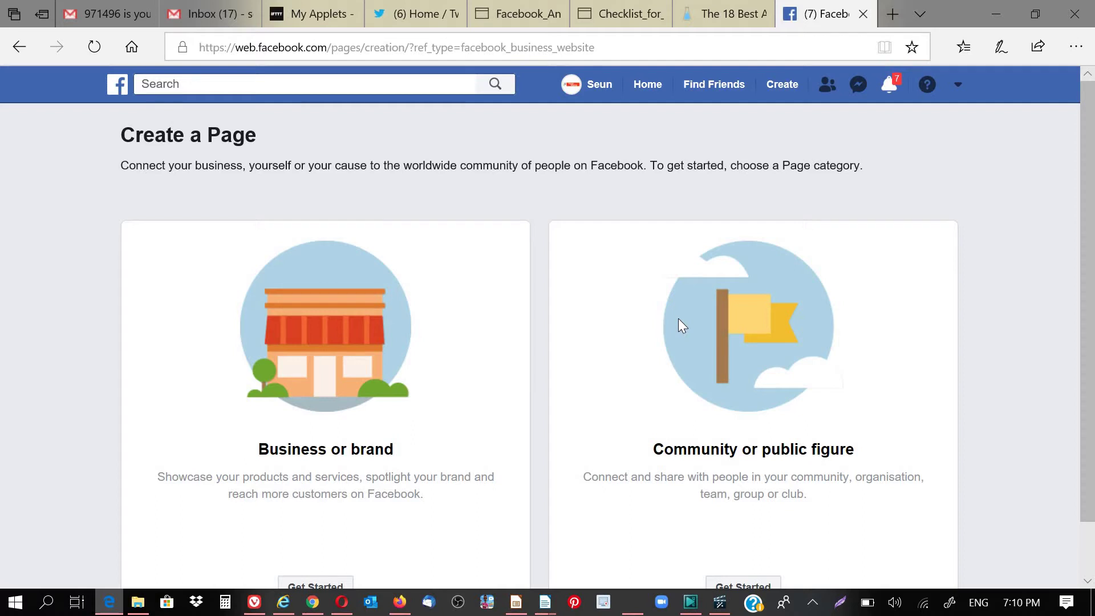
- Return to the Facebook for Business site through the account menu's Advertising on Facebook option
{"action": "left_click", "coordinate": [959, 85]}
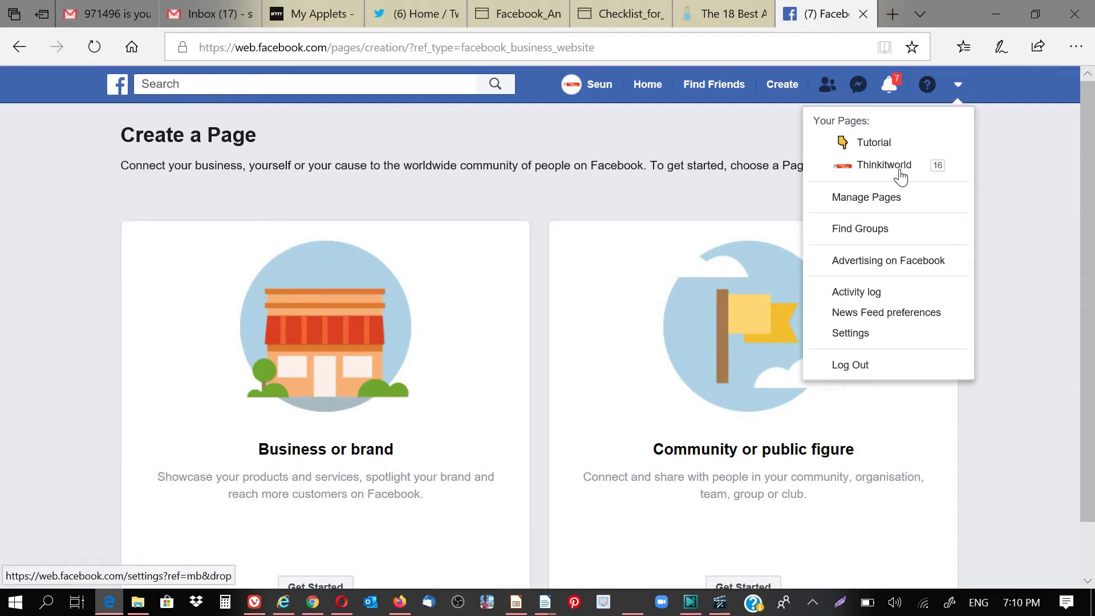
{"action": "left_click", "coordinate": [887, 262]}
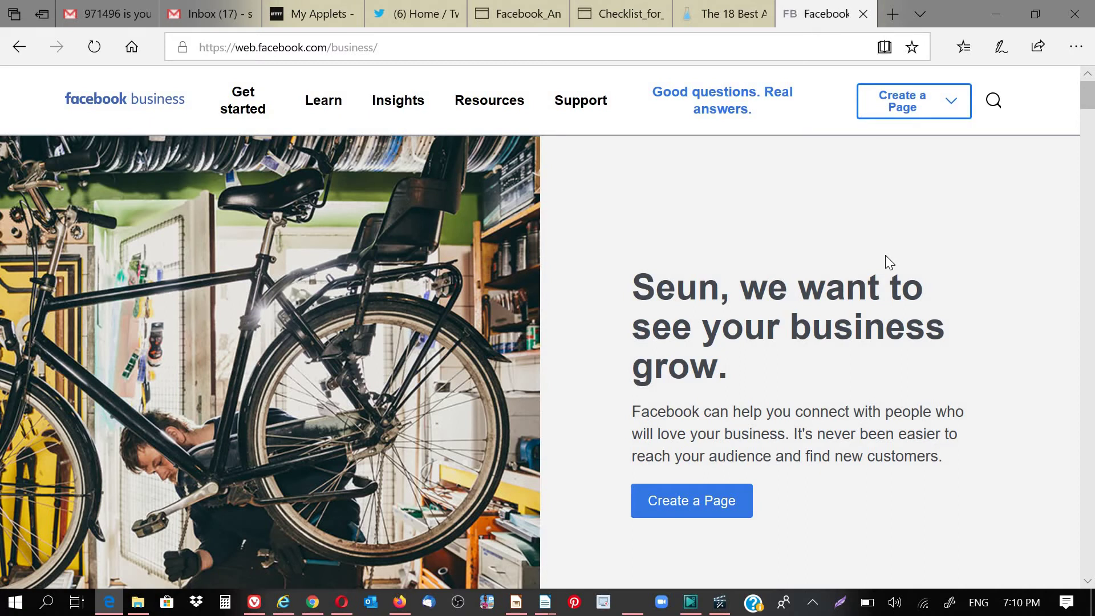
- Dismiss the survey popup and reveal the Create an Ad option to launch Ads Manager
{"action": "left_click", "coordinate": [952, 107]}
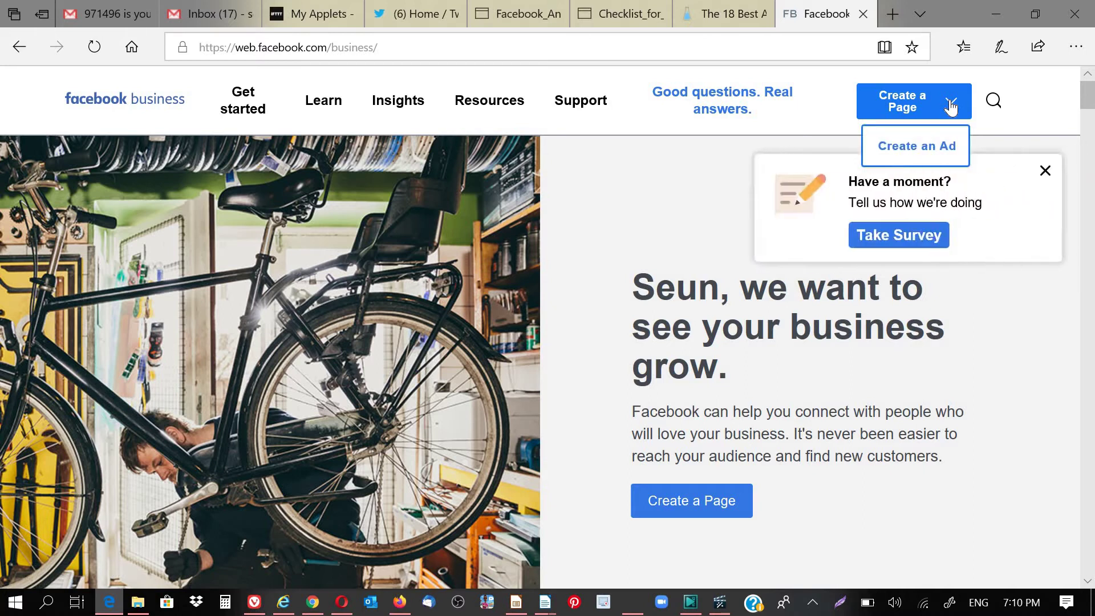
{"action": "left_click", "coordinate": [1045, 171]}
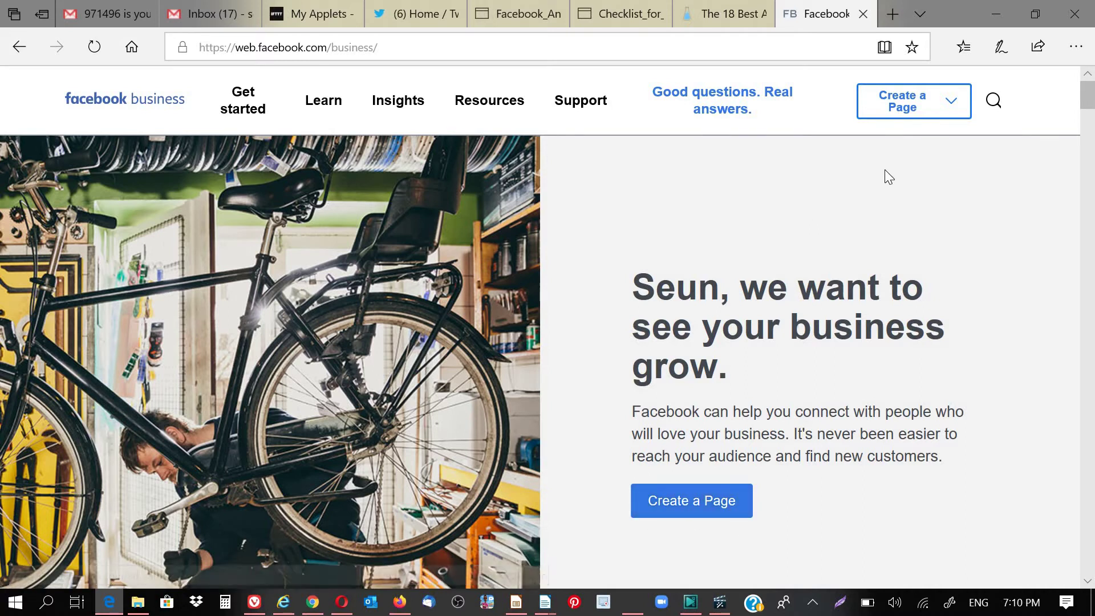
{"action": "left_click", "coordinate": [953, 106]}
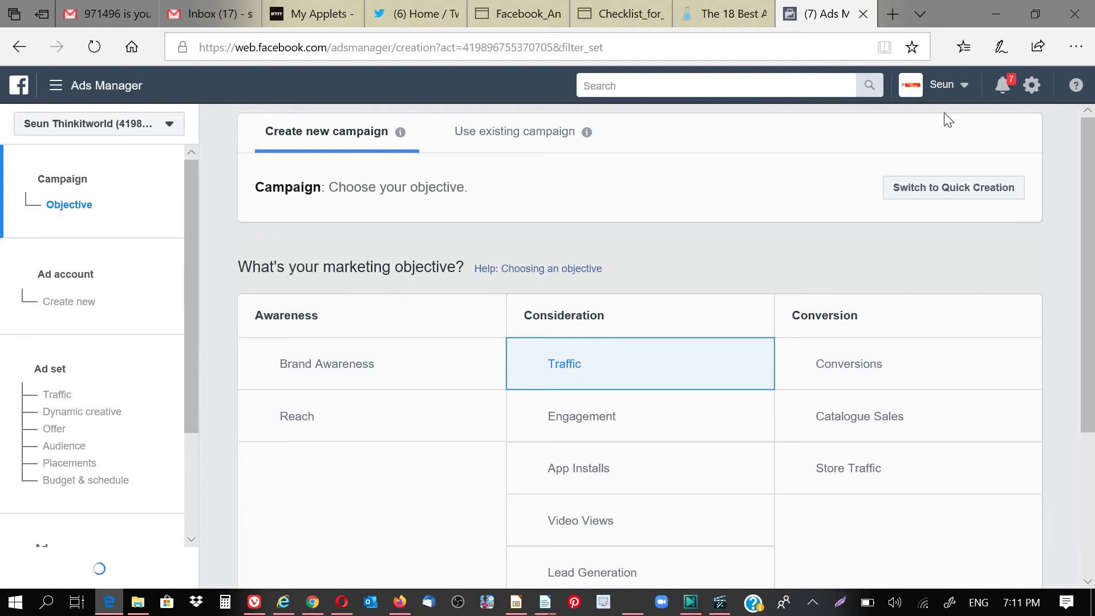
{"action": "left_click", "coordinate": [965, 86]}
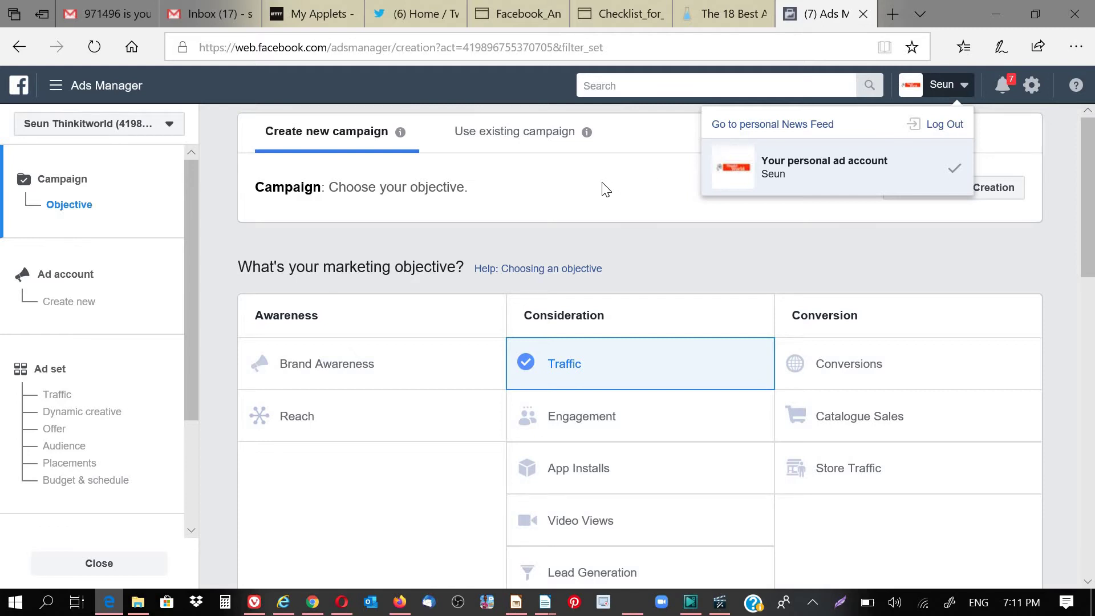
{"action": "left_click", "coordinate": [603, 189]}
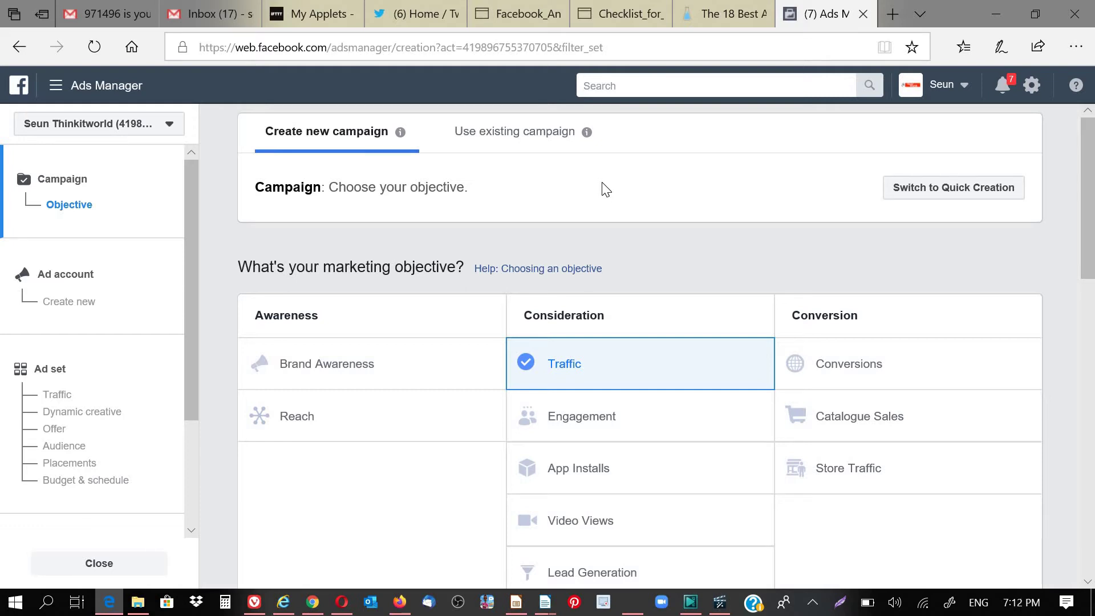
{"action": "scroll", "coordinate": [601, 189], "scroll_direction": "down", "scroll_amount": 2}
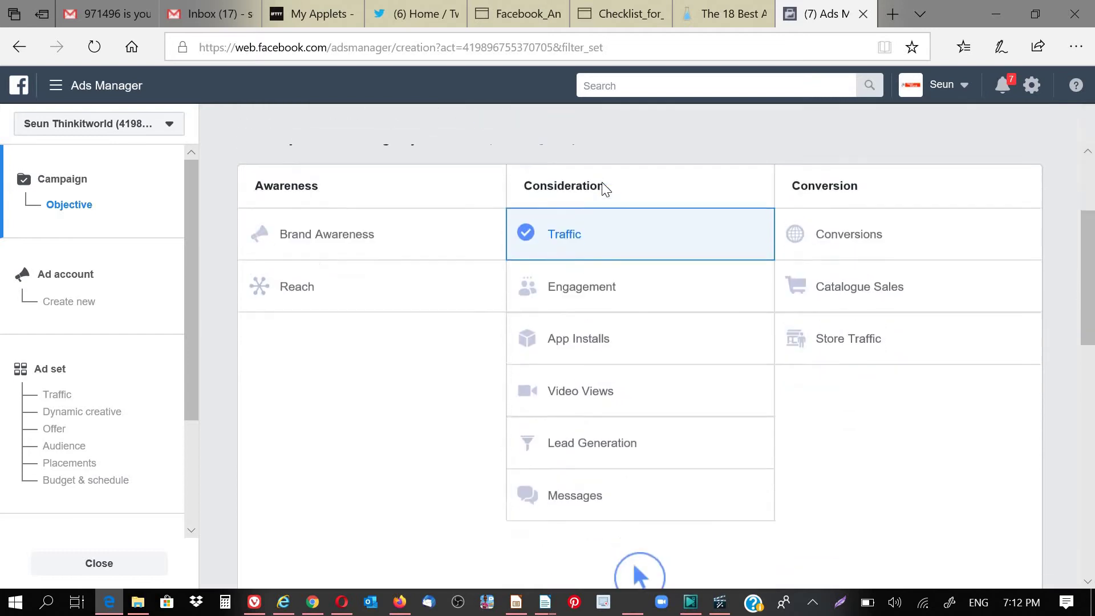
{"action": "scroll", "coordinate": [602, 184], "scroll_direction": "up", "scroll_amount": 1}
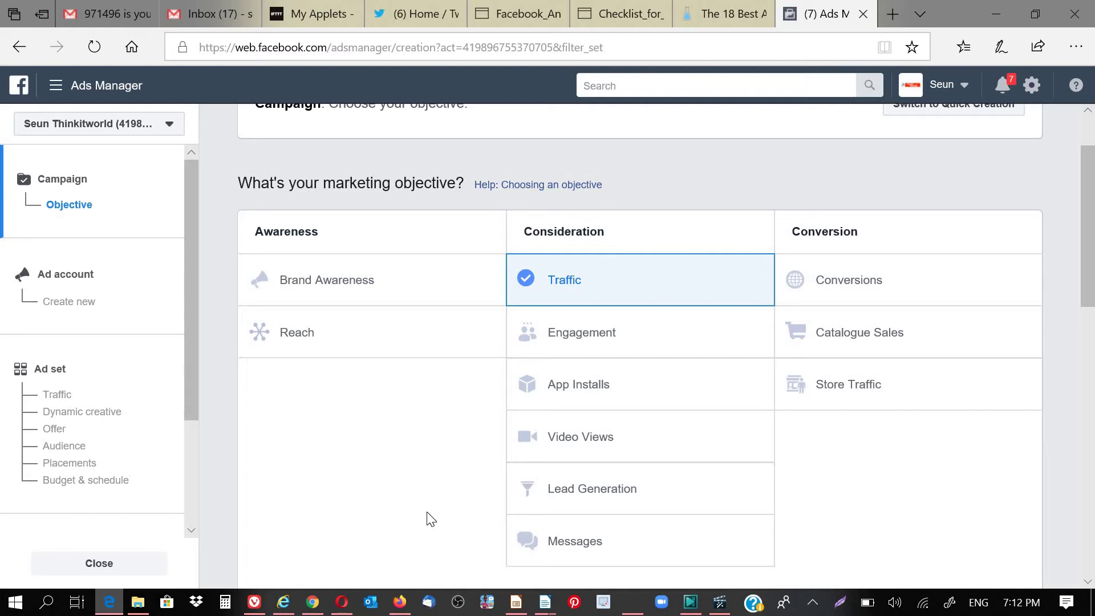
{"action": "scroll", "coordinate": [430, 520], "scroll_direction": "down", "scroll_amount": 3}
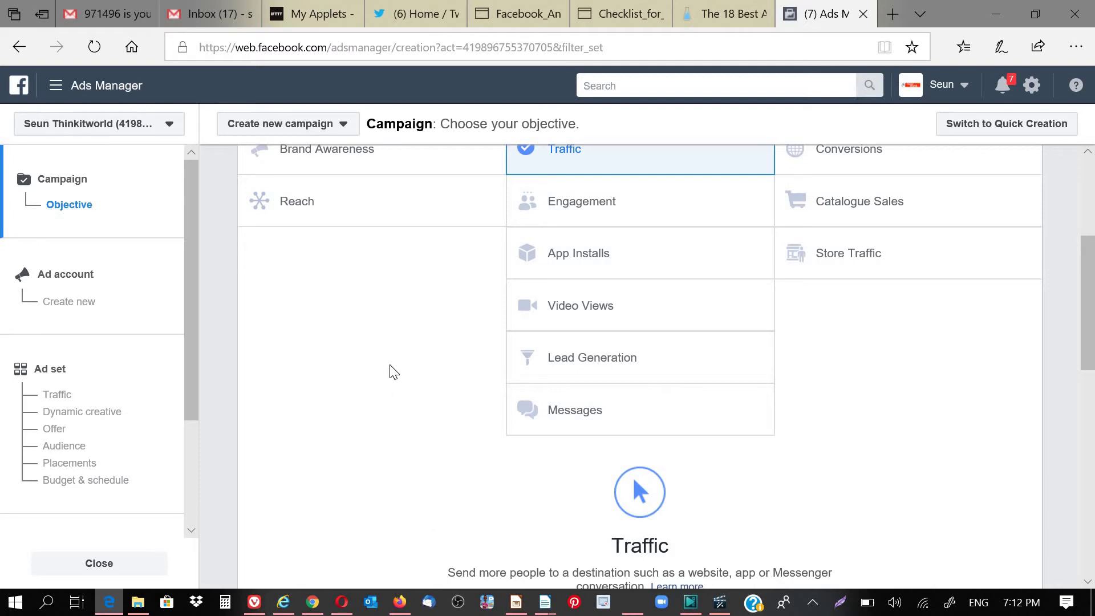
{"action": "scroll", "coordinate": [389, 371], "scroll_direction": "up", "scroll_amount": 1}
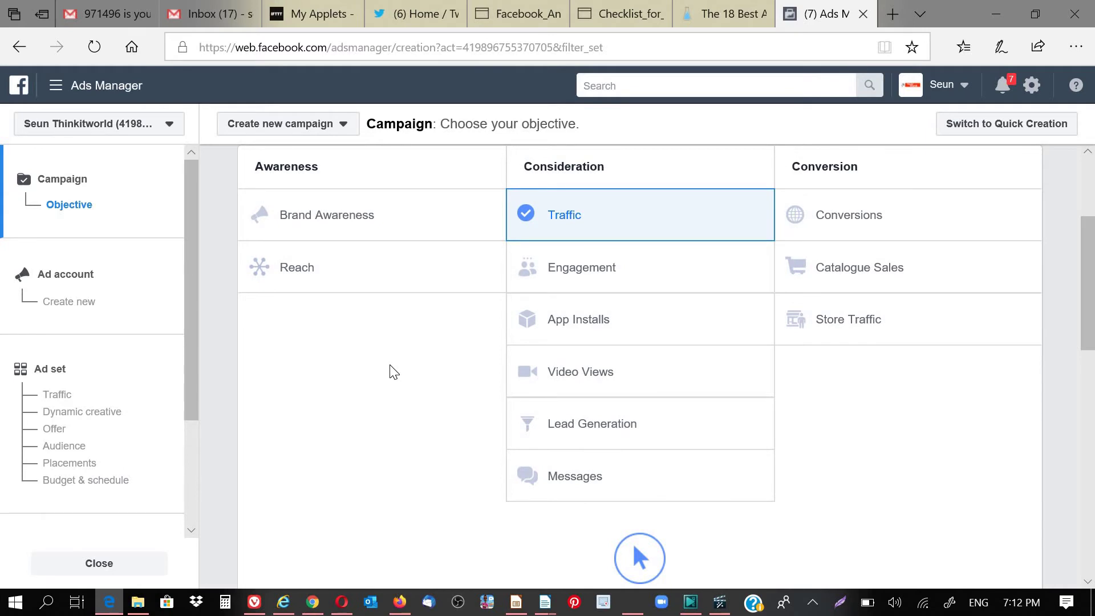
{"action": "scroll", "coordinate": [389, 372], "scroll_direction": "down", "scroll_amount": 1}
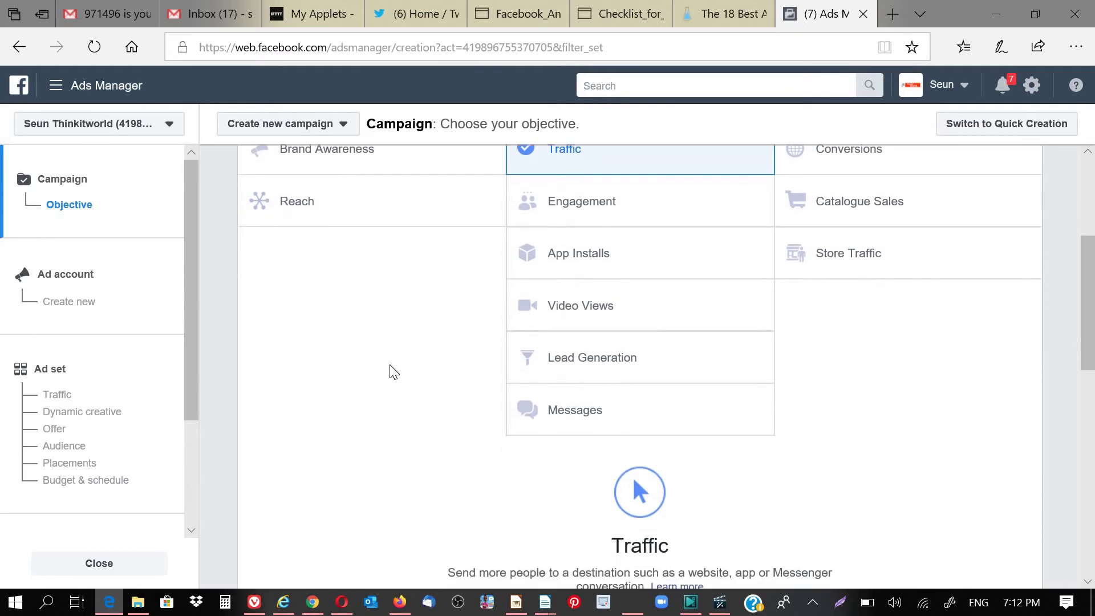
{"action": "scroll", "coordinate": [390, 372], "scroll_direction": "up", "scroll_amount": 2}
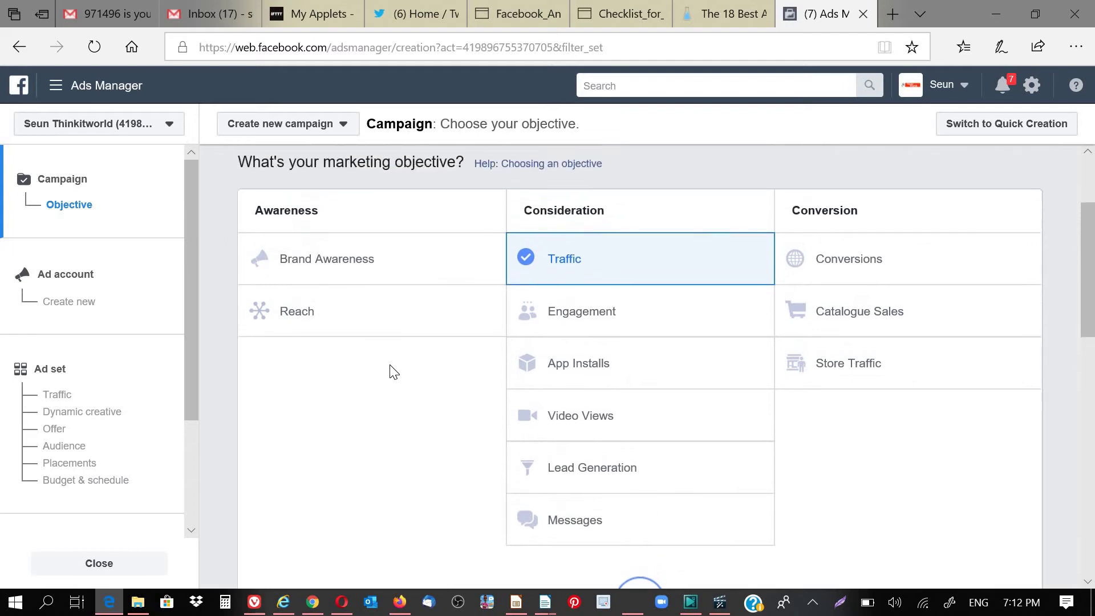
{"action": "scroll", "coordinate": [389, 371], "scroll_direction": "up", "scroll_amount": 1}
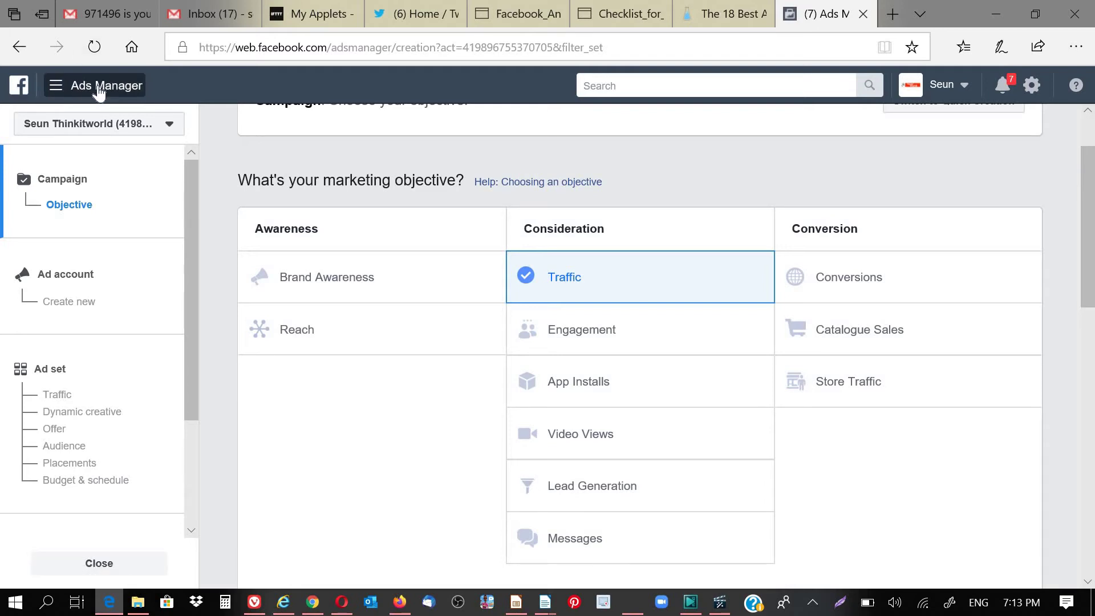
- Leave the unsaved campaign for the ad account's Billing page and dismiss the payment settings announcement
{"action": "left_click", "coordinate": [99, 90]}
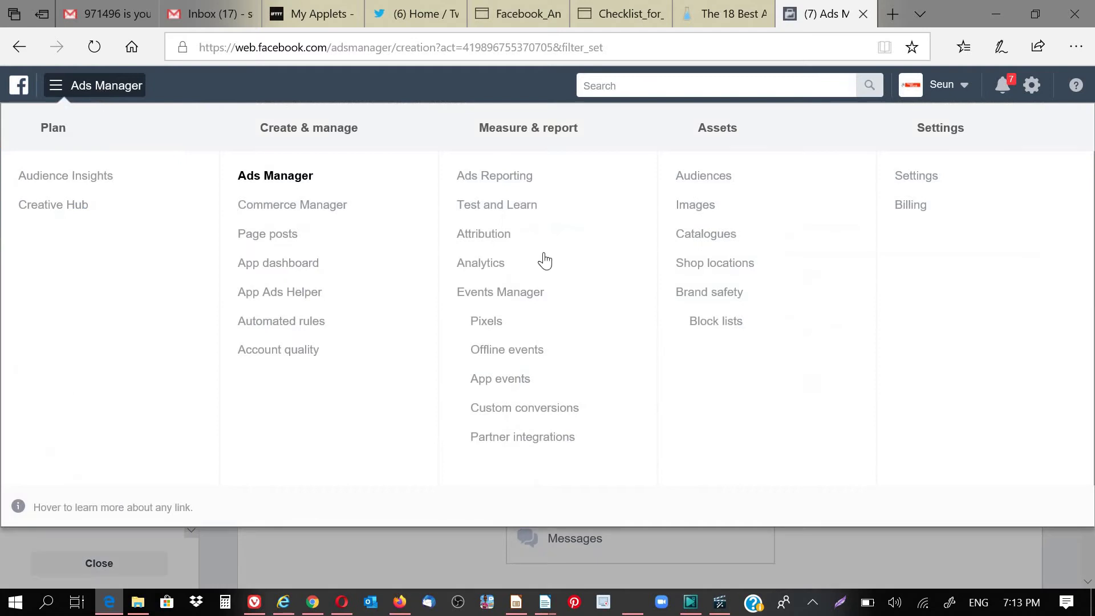
{"action": "left_click", "coordinate": [913, 205]}
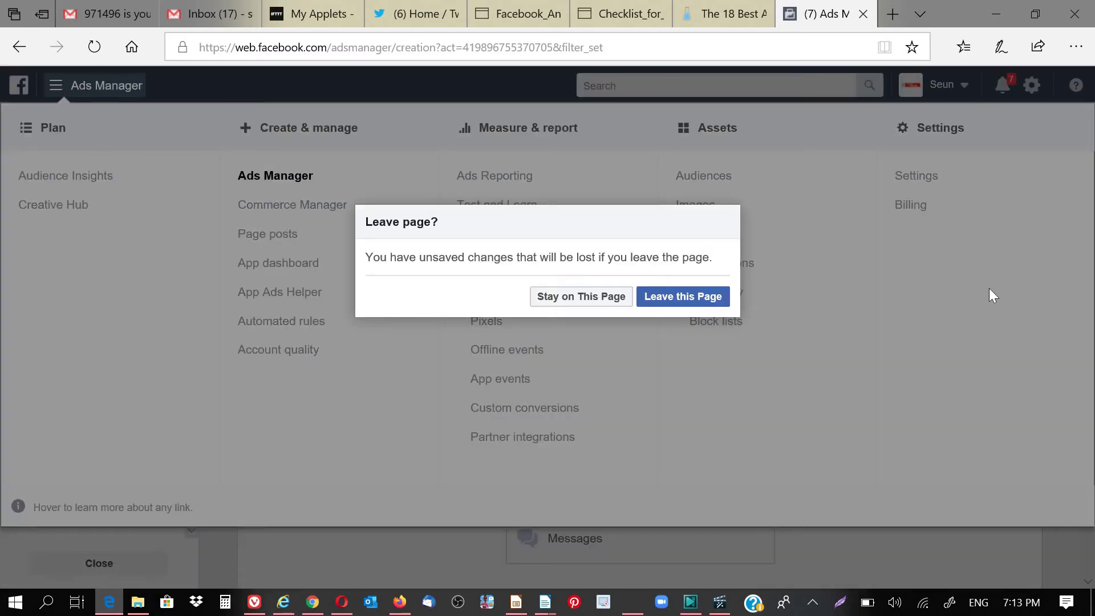
{"action": "left_click", "coordinate": [676, 300]}
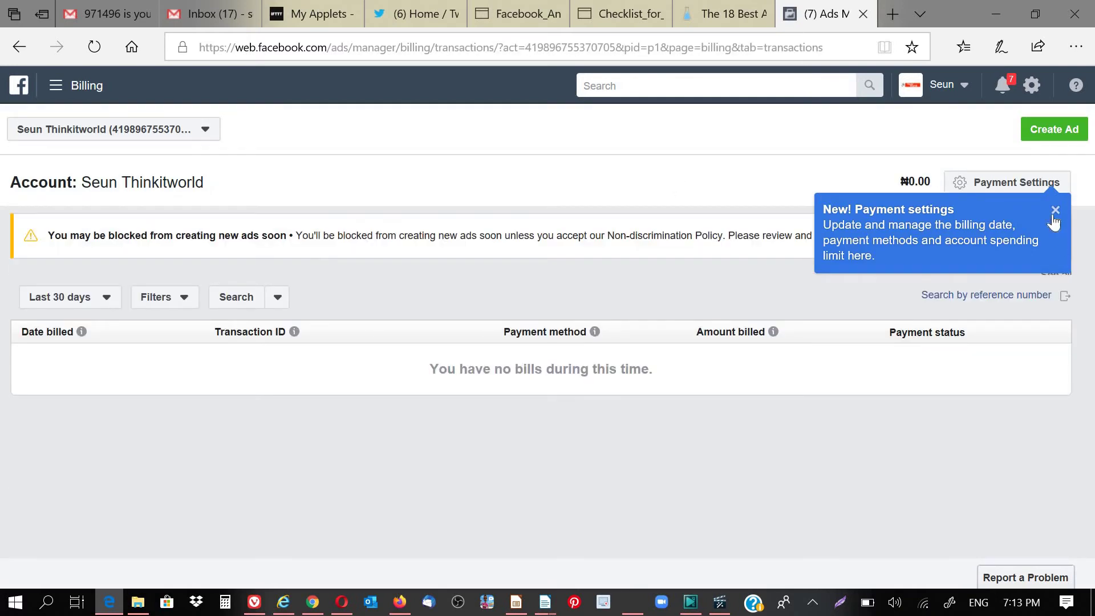
{"action": "left_click", "coordinate": [789, 173]}
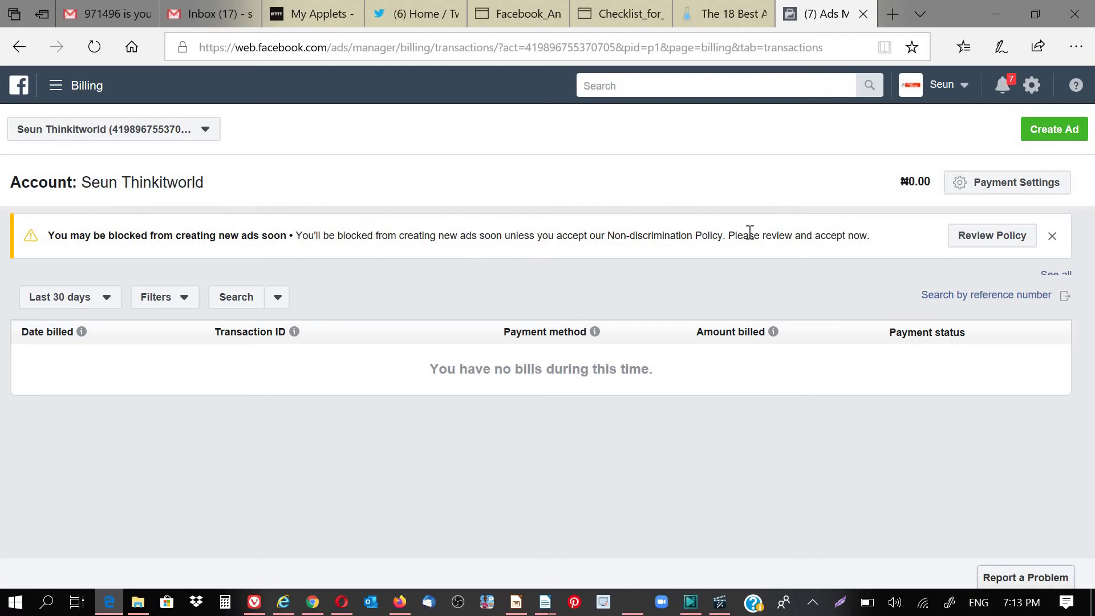
- Dismiss the policy warning and bring up the Add Payment Method form for a Nigeria credit or debit card
{"action": "left_click", "coordinate": [1053, 237]}
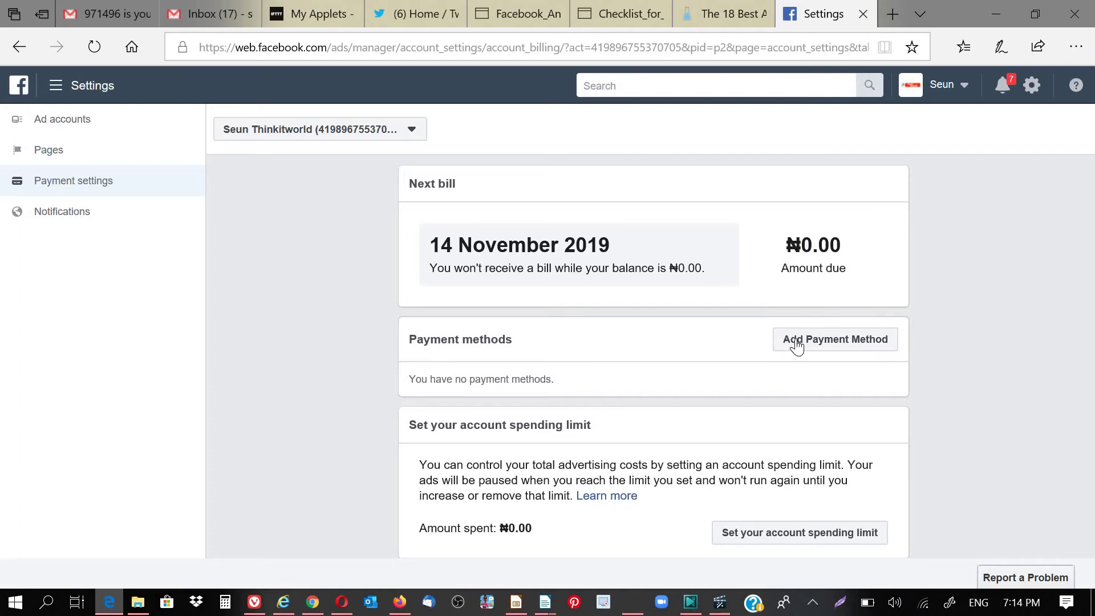
{"action": "left_click", "coordinate": [840, 346]}
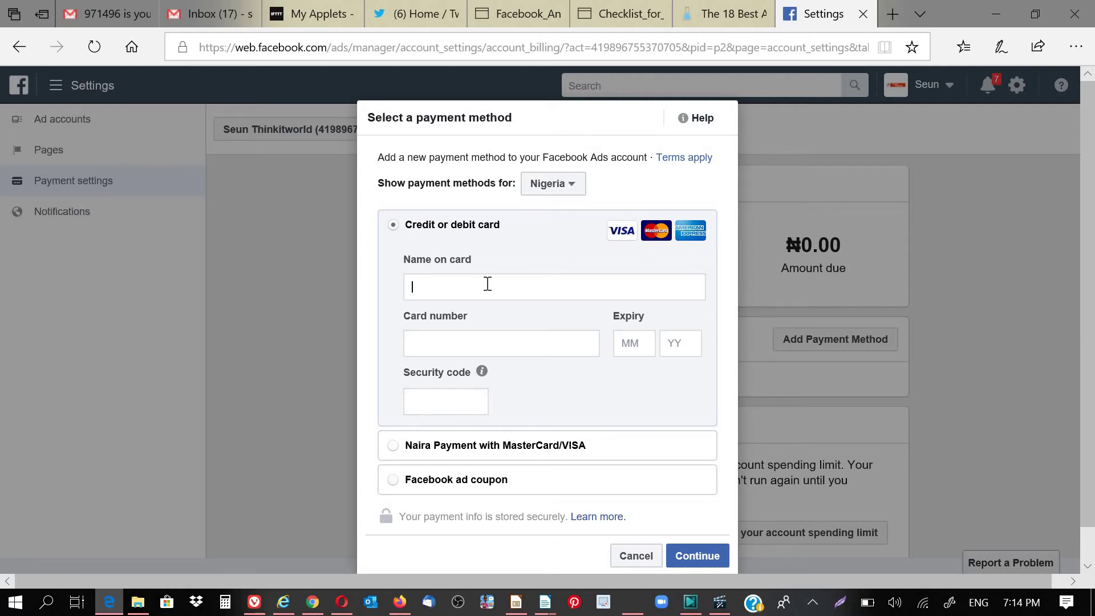
- Enter the card number, expiry and security code, trimming extra digits, and submit the card details
{"action": "left_click", "coordinate": [468, 341]}
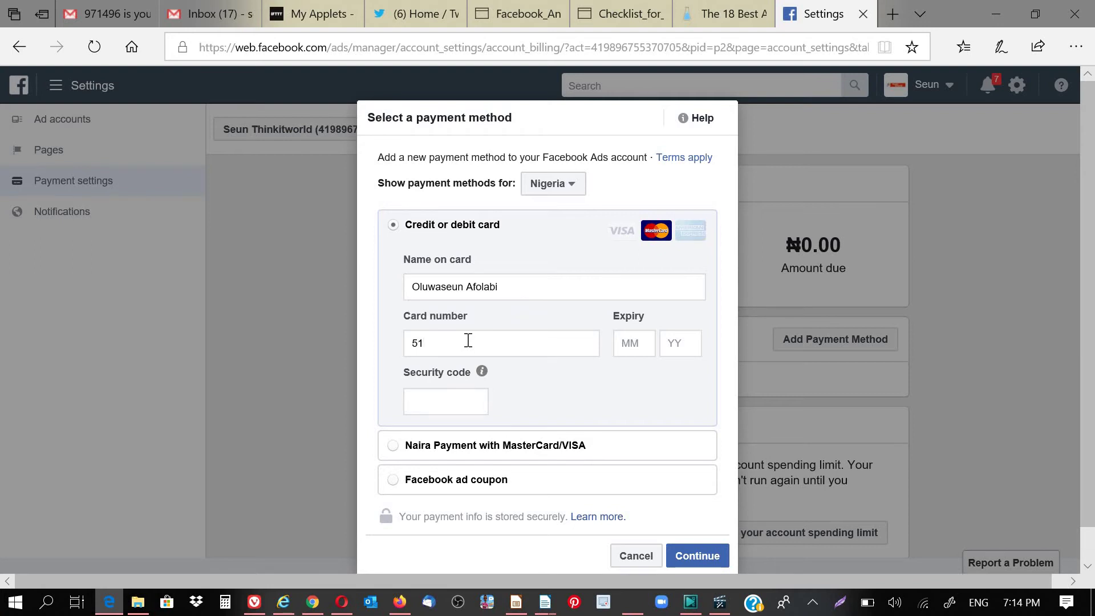
{"action": "left_click", "coordinate": [644, 343]}
{"action": "left_click", "coordinate": [538, 344]}
{"action": "key", "text": "BackSpace"}
{"action": "key", "text": "BackSpace"}
{"action": "left_click", "coordinate": [635, 343]}
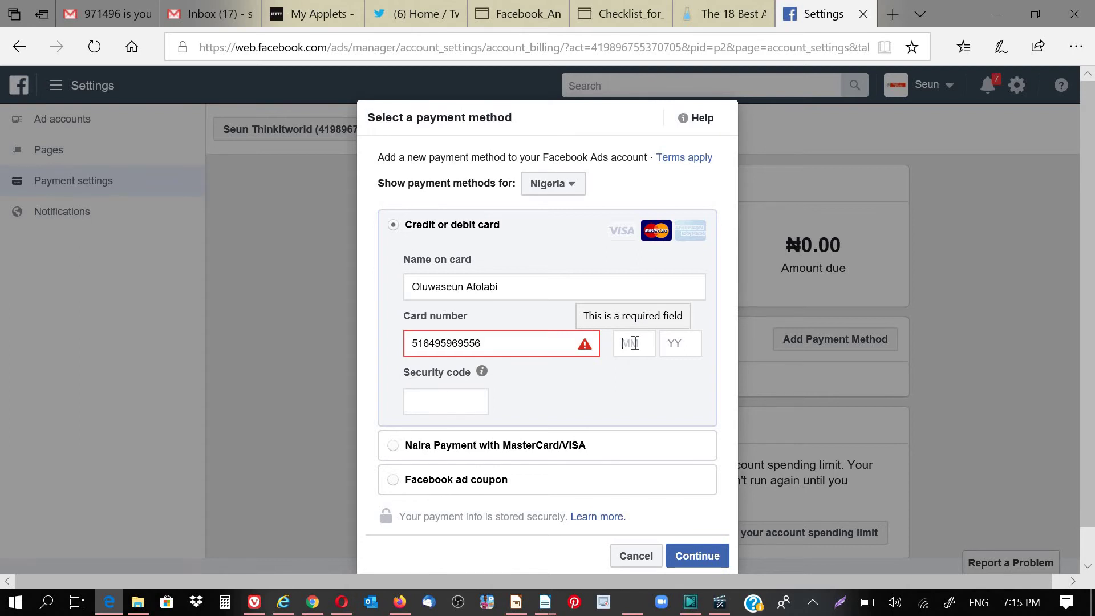
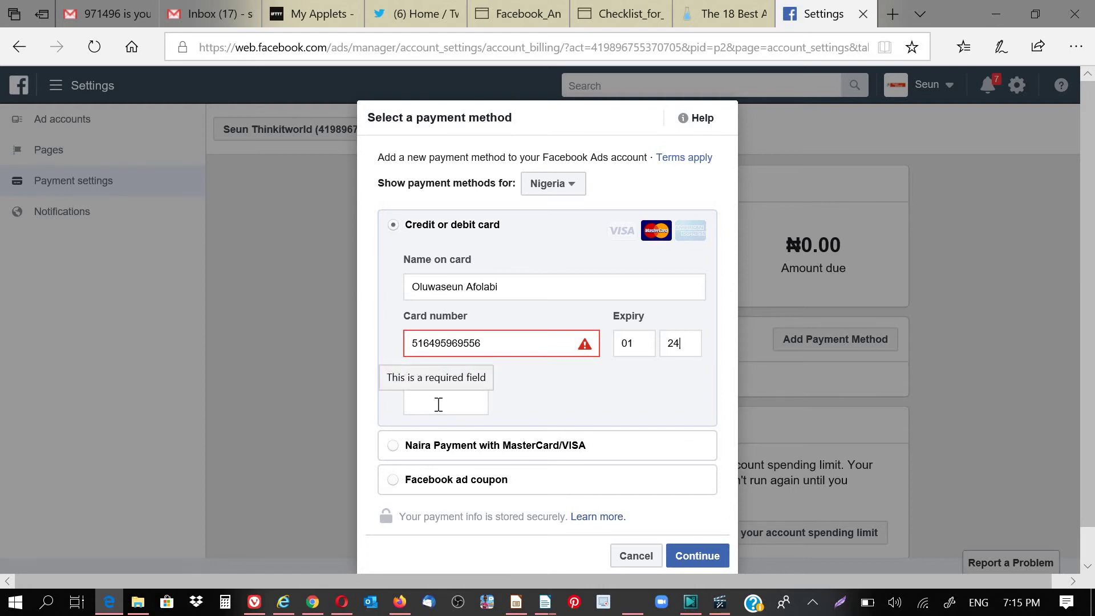
{"action": "left_click", "coordinate": [438, 404]}
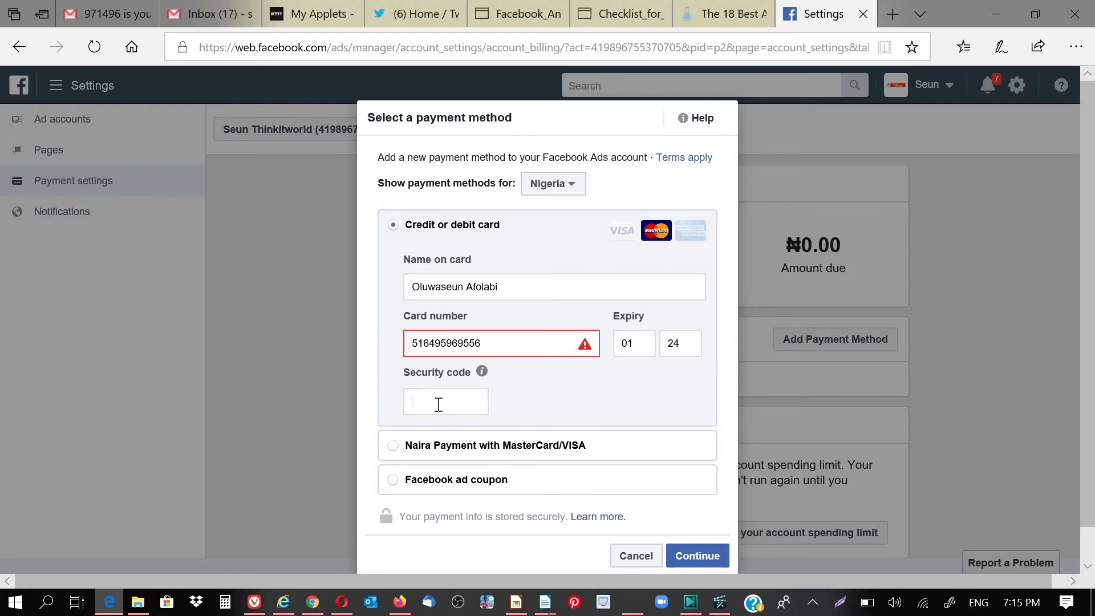
{"action": "left_click", "coordinate": [694, 553]}
- Clear the entered card number, name on card, expiry month and expiry year from the form
{"action": "key", "text": "shift+Tab"}
{"action": "key", "text": "shift+Tab"}
{"action": "key", "text": "shift+Tab"}
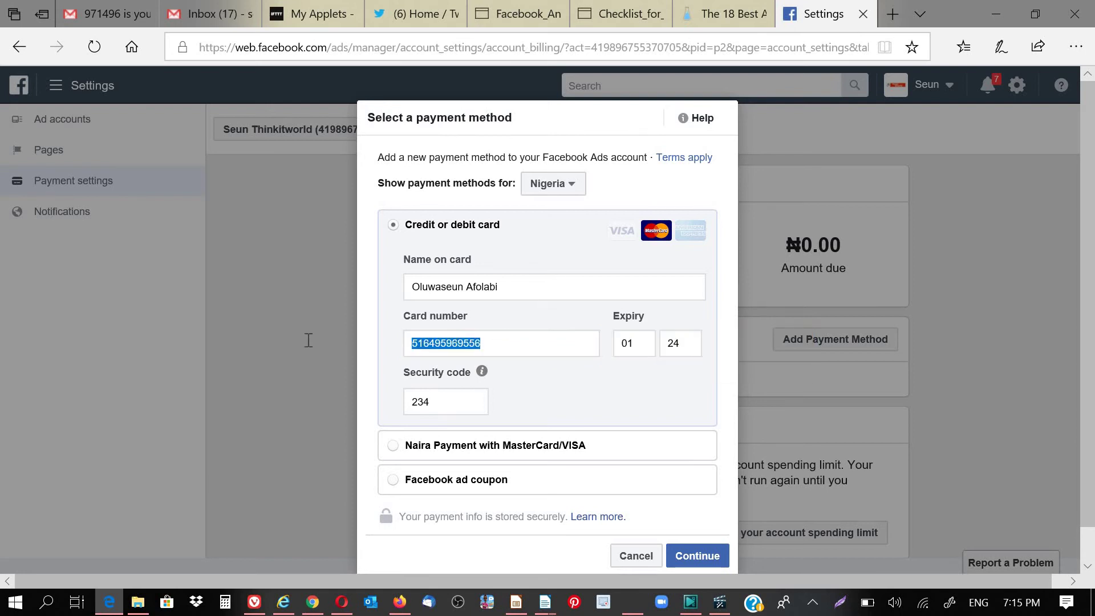
{"action": "key", "text": "BackSpace"}
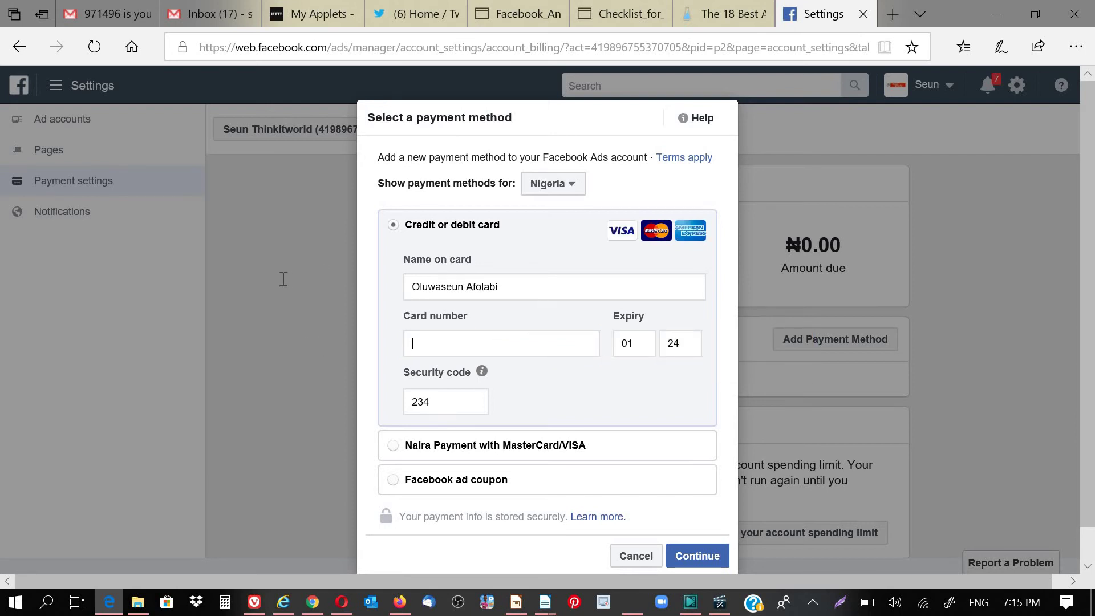
{"action": "key", "text": "shift+Tab"}
{"action": "key", "text": "BackSpace"}
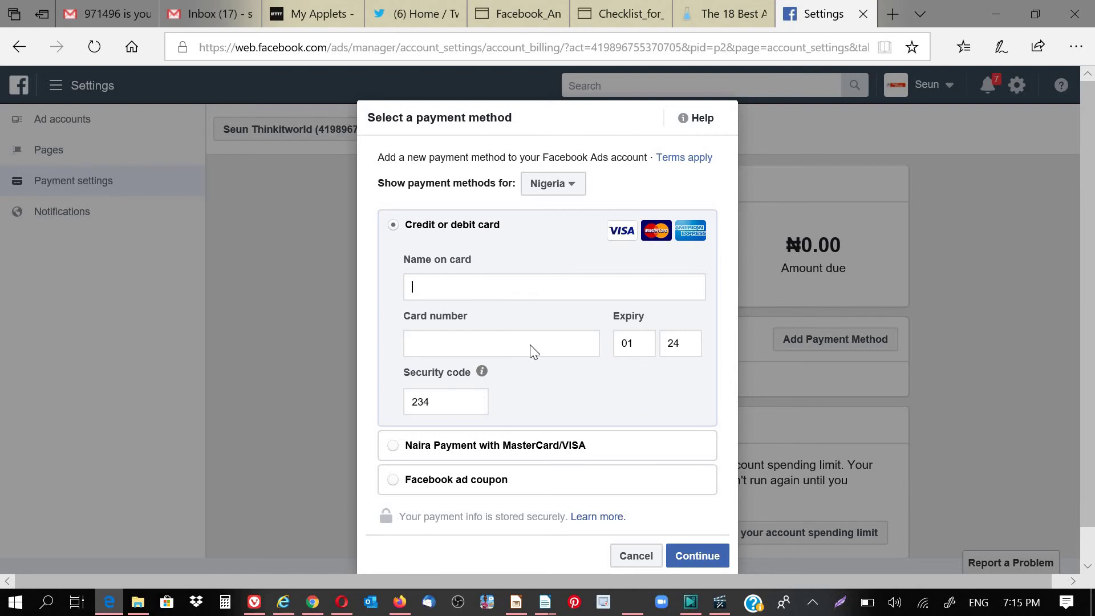
{"action": "key", "text": "Tab"}
{"action": "key", "text": "Tab"}
{"action": "key", "text": "BackSpace"}
{"action": "key", "text": "Tab"}
{"action": "key", "text": "BackSpace"}
- Choose Naira Payment with MasterCard/VISA and continue past the add-money explanation
{"action": "left_click", "coordinate": [395, 446]}
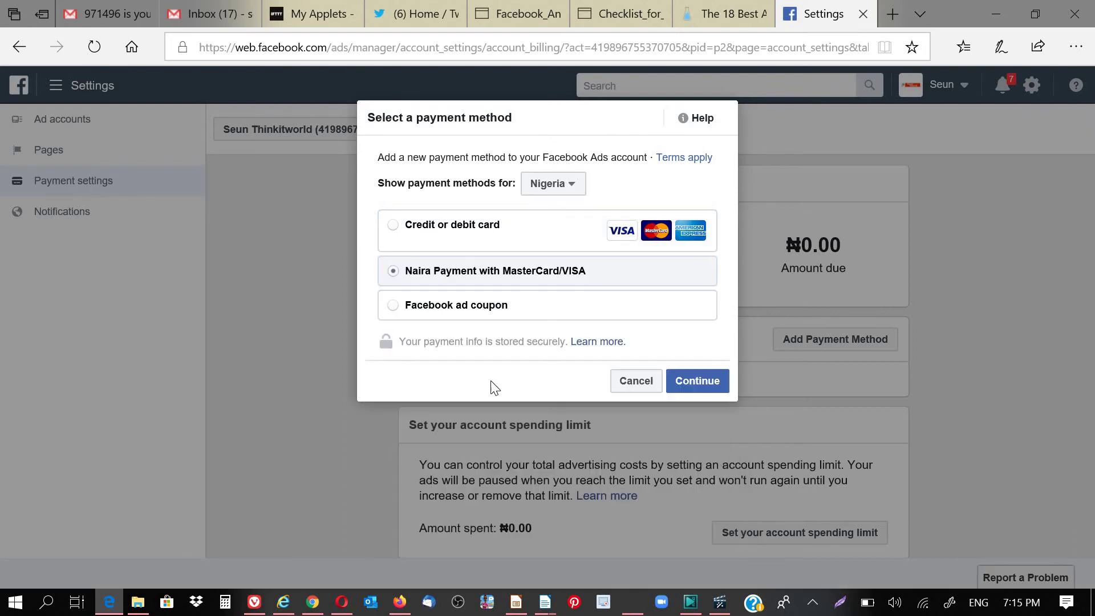
{"action": "left_click", "coordinate": [692, 385]}
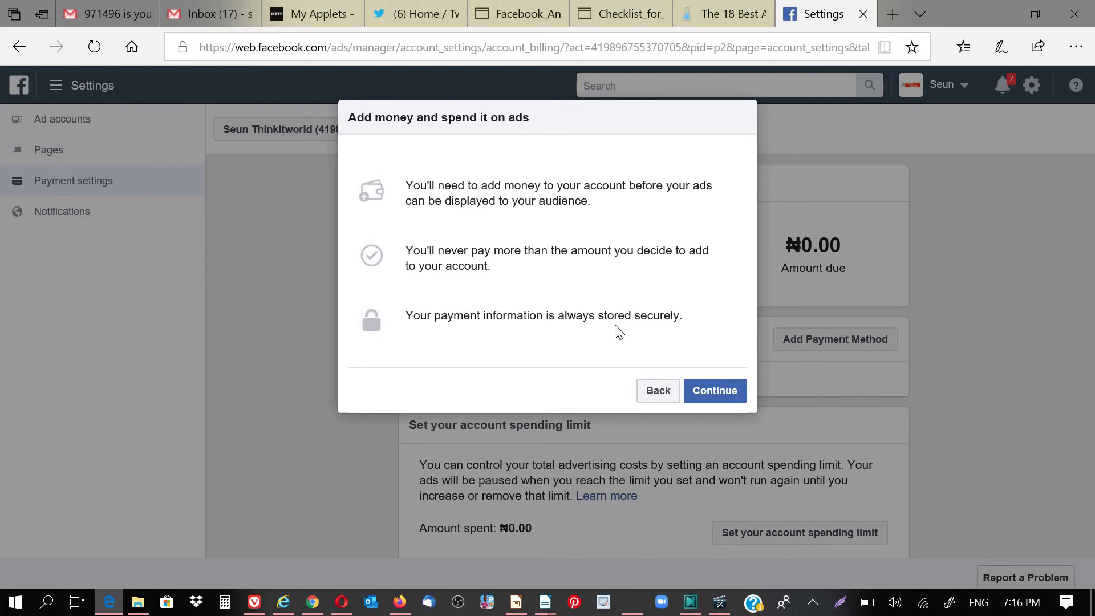
{"action": "left_click", "coordinate": [719, 393]}
{"action": "left_click", "coordinate": [720, 388]}
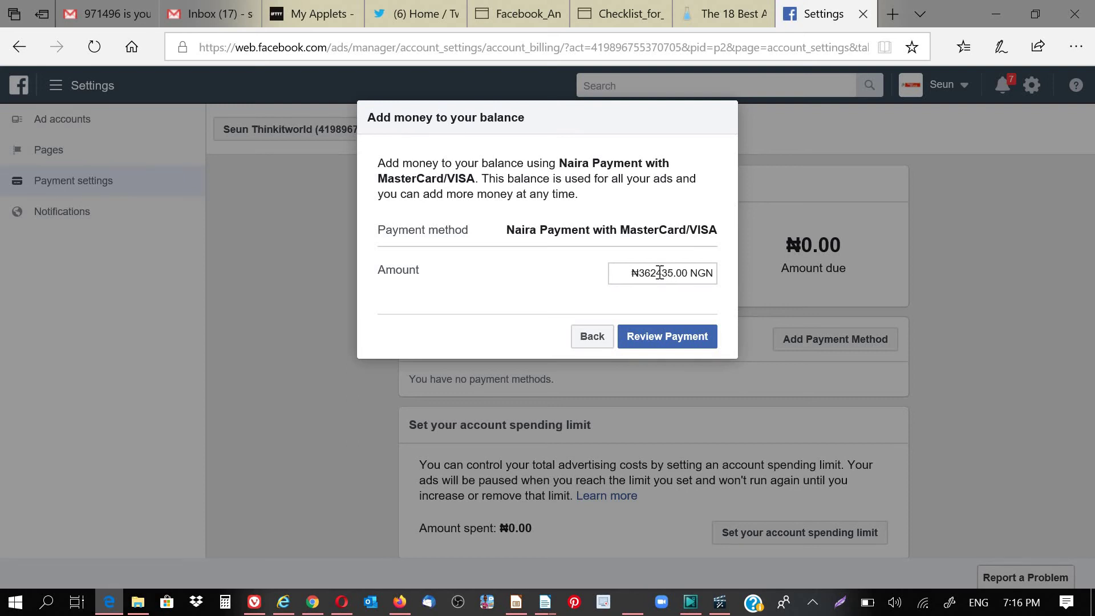
- Set the top-up amount to ₦1,000, review it and make the payment
{"action": "left_click", "coordinate": [658, 273]}
{"action": "key", "text": "BackSpace"}
{"action": "key", "text": "BackSpace"}
{"action": "key", "text": "BackSpace"}
{"action": "key", "text": "BackSpace"}
{"action": "key", "text": "BackSpace"}
{"action": "key", "text": "BackSpace"}
{"action": "type", "text": "1000"}
{"action": "left_click", "coordinate": [667, 343]}
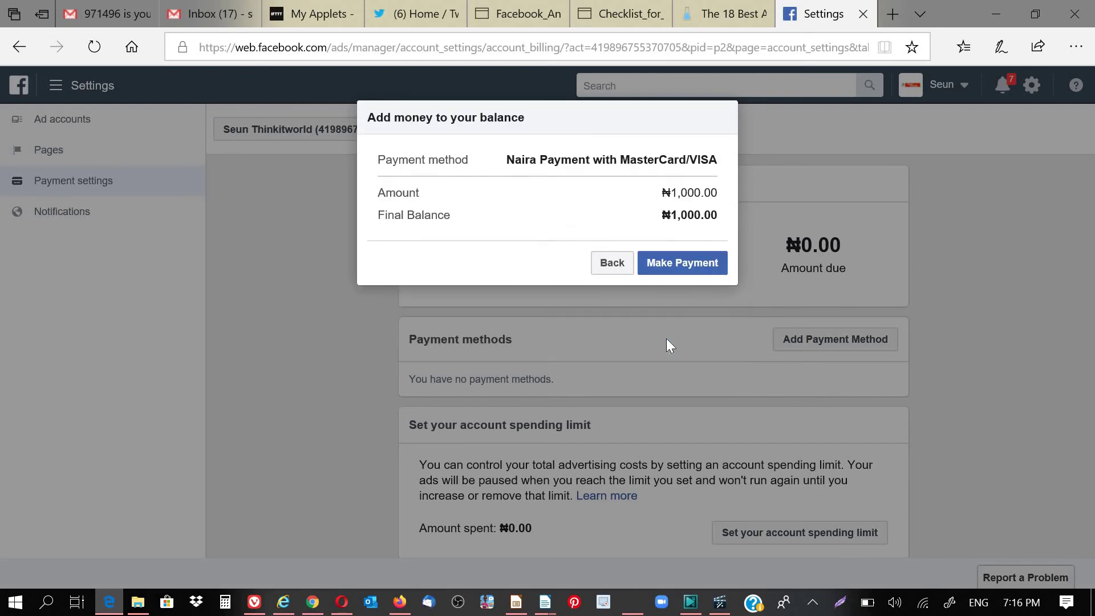
{"action": "left_click", "coordinate": [677, 265]}
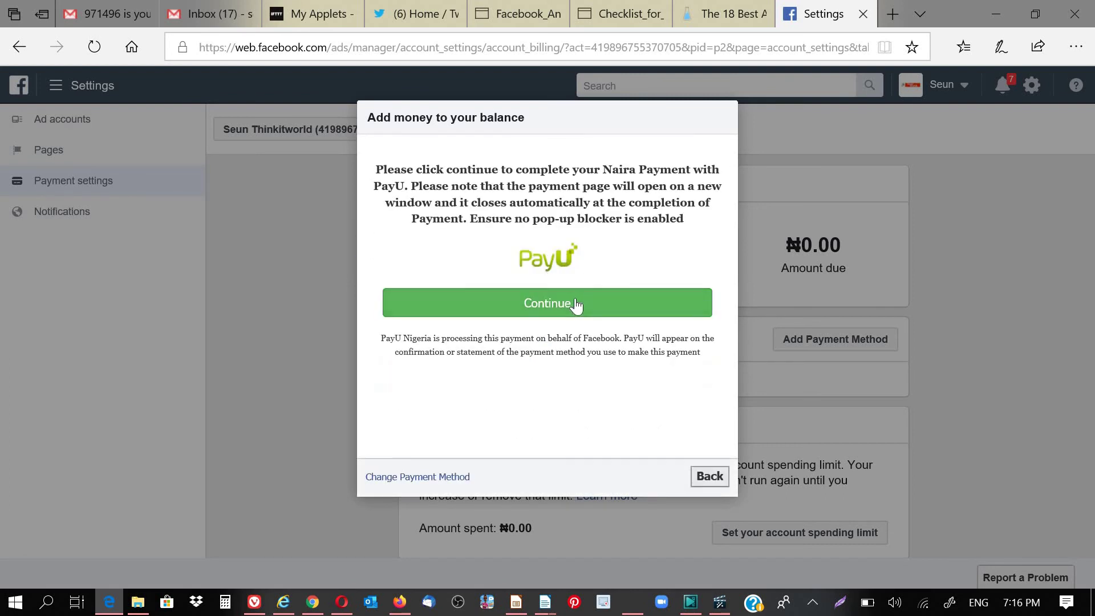
- Continue to the PayU payment window showing NGN1000.00 due for Facebook Ads
{"action": "left_click", "coordinate": [586, 307]}
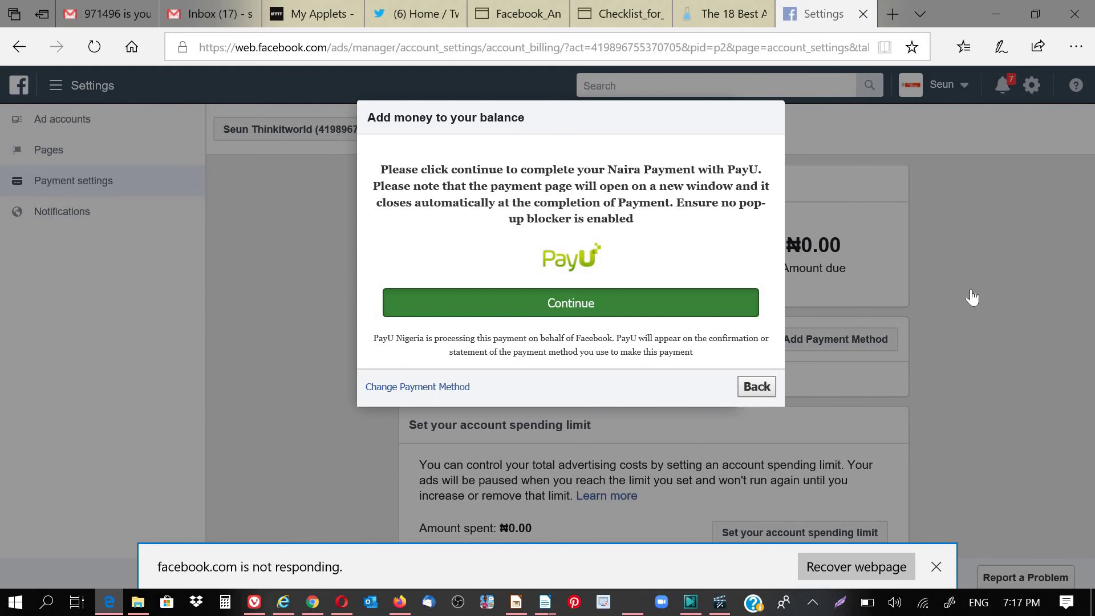
{"action": "left_click", "coordinate": [604, 290]}
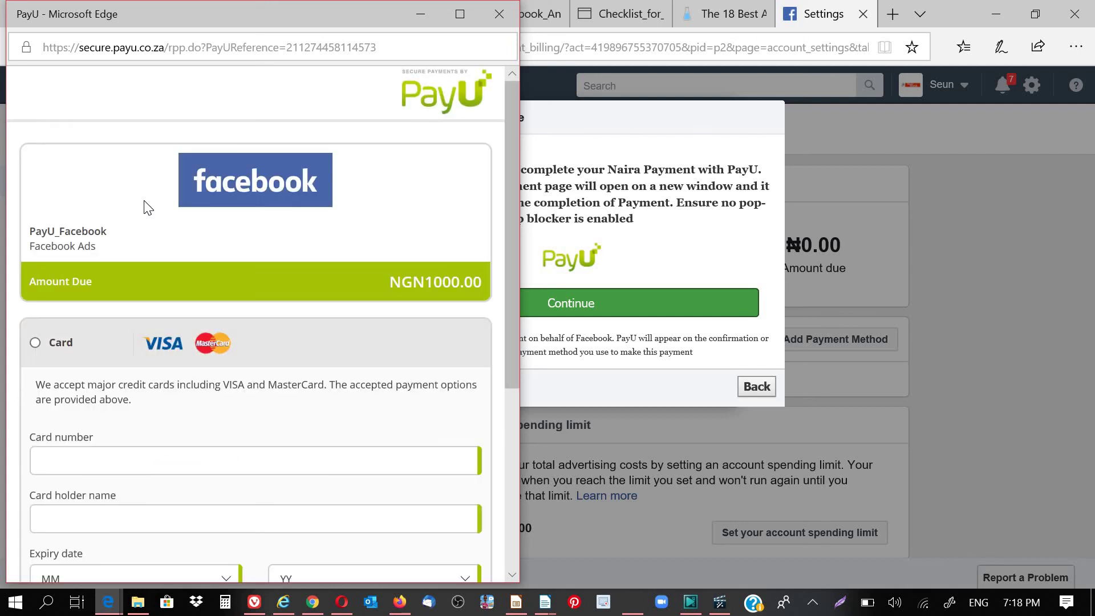
{"action": "scroll", "coordinate": [122, 311], "scroll_direction": "down", "scroll_amount": 1}
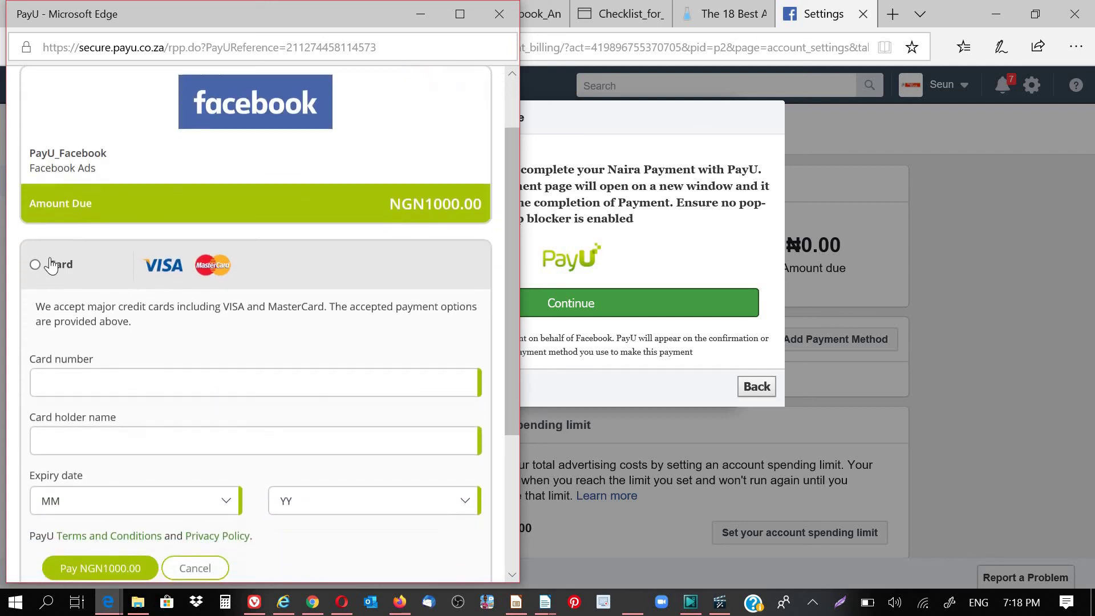
- Fill the PayU card form with card number, holder name, expiry 4/2023 and CVV
{"action": "left_click", "coordinate": [34, 267]}
{"action": "left_click", "coordinate": [100, 382]}
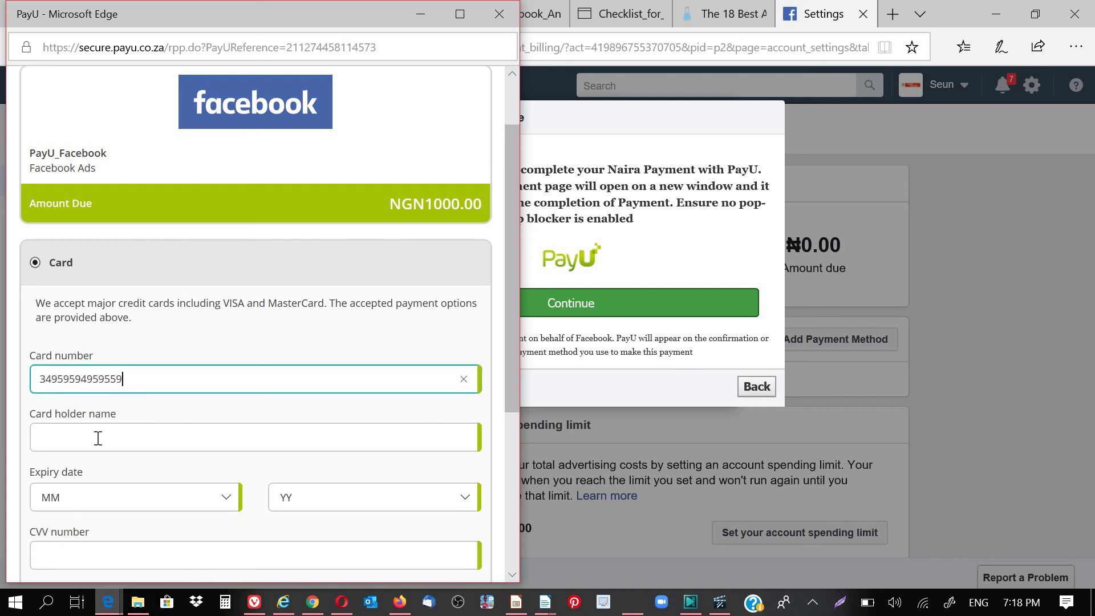
{"action": "left_click", "coordinate": [98, 438]}
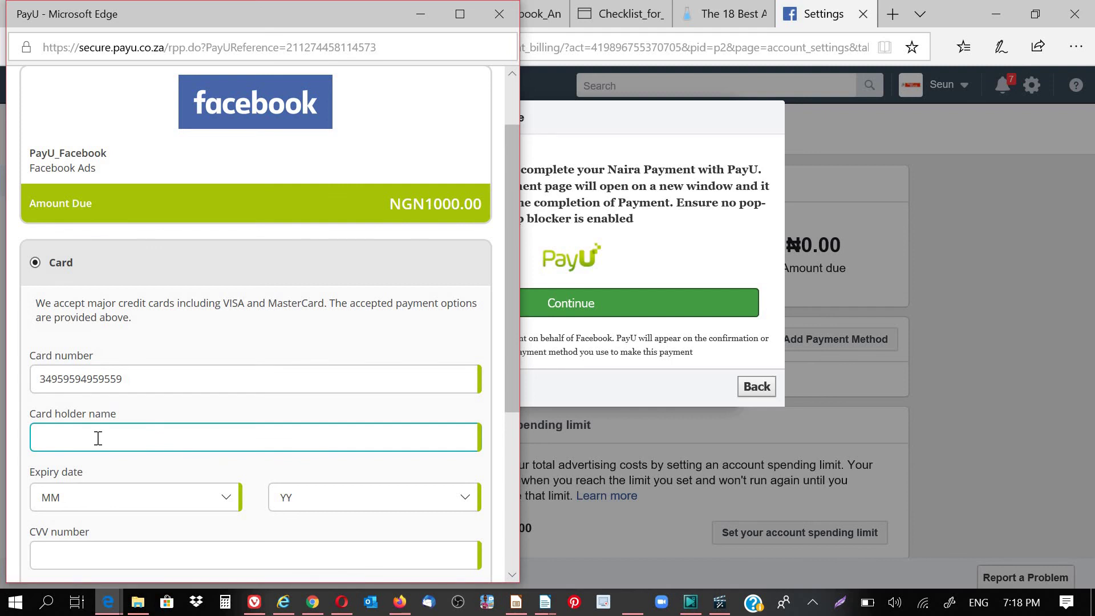
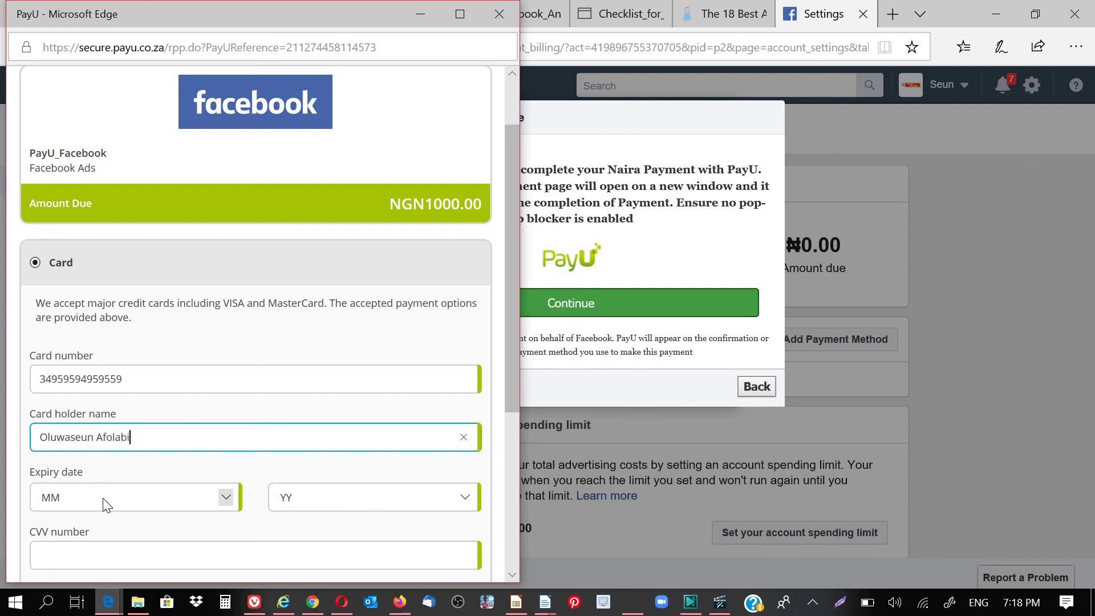
{"action": "left_click", "coordinate": [103, 501]}
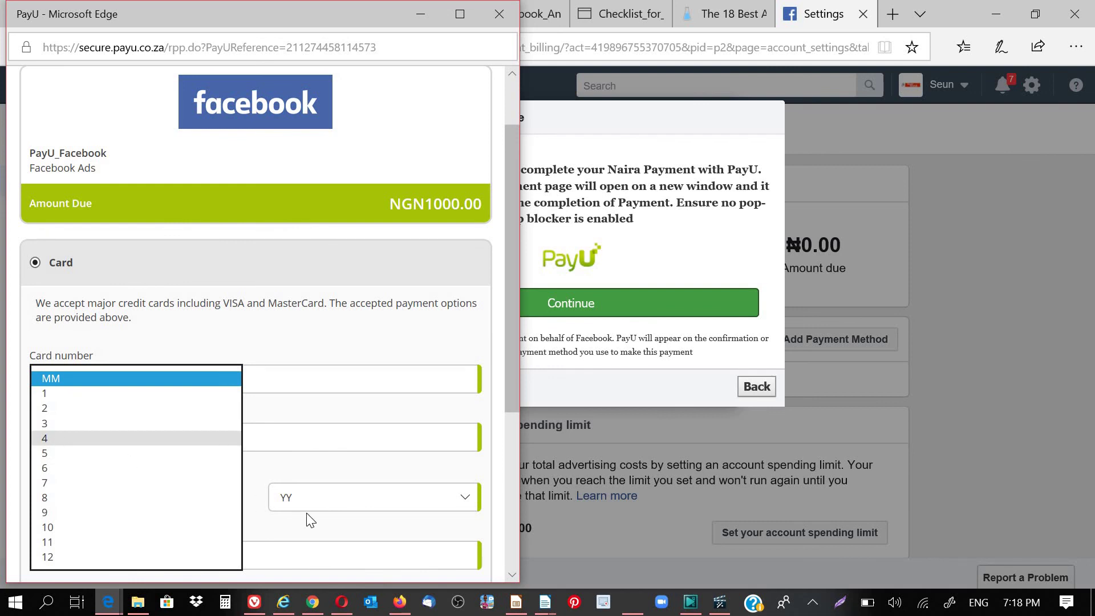
{"action": "key", "text": "Return"}
{"action": "left_click", "coordinate": [336, 498]}
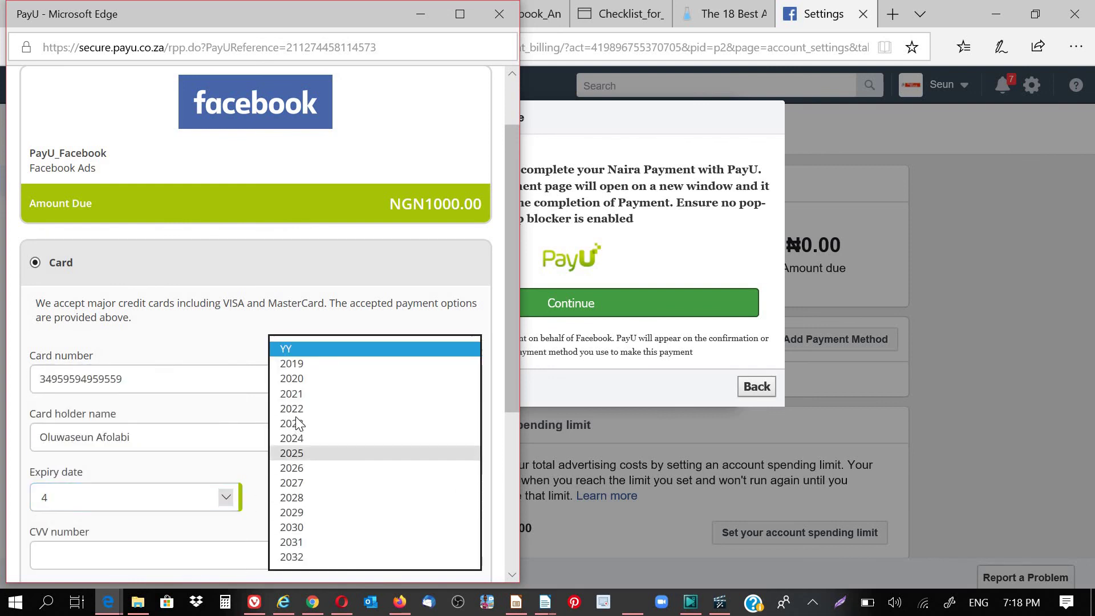
{"action": "left_click", "coordinate": [299, 423]}
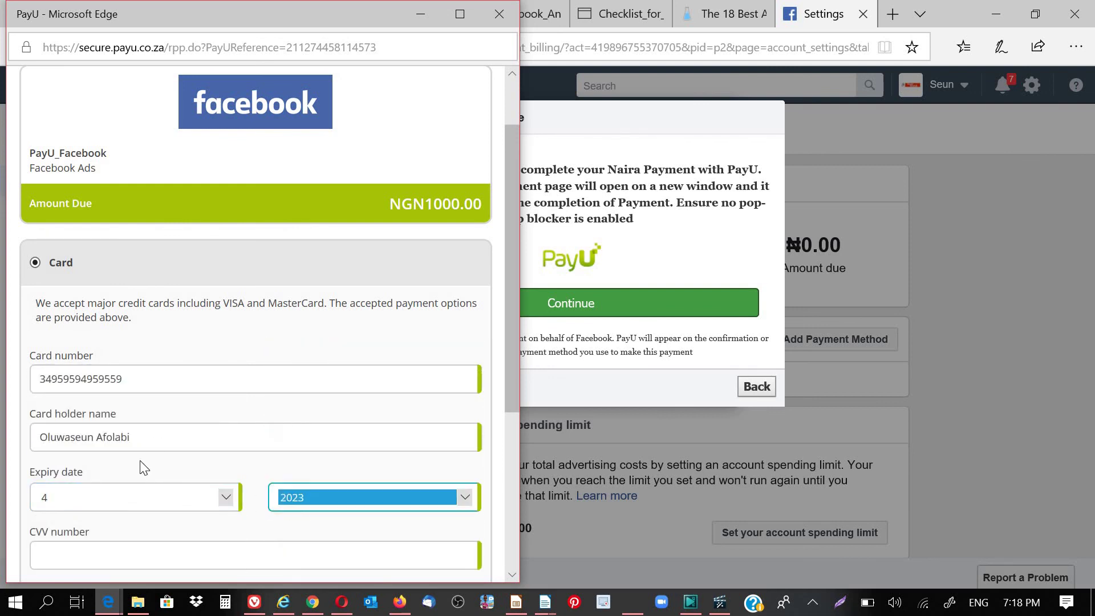
{"action": "scroll", "coordinate": [141, 495], "scroll_direction": "down", "scroll_amount": 1}
{"action": "scroll", "coordinate": [141, 495], "scroll_direction": "down", "scroll_amount": 1}
{"action": "left_click", "coordinate": [142, 502]}
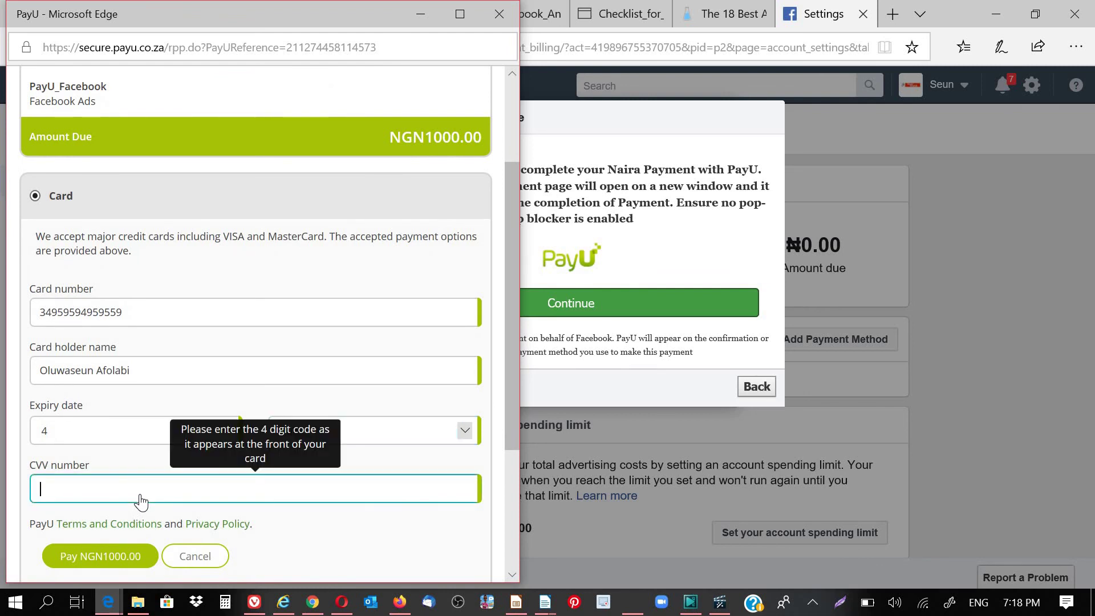
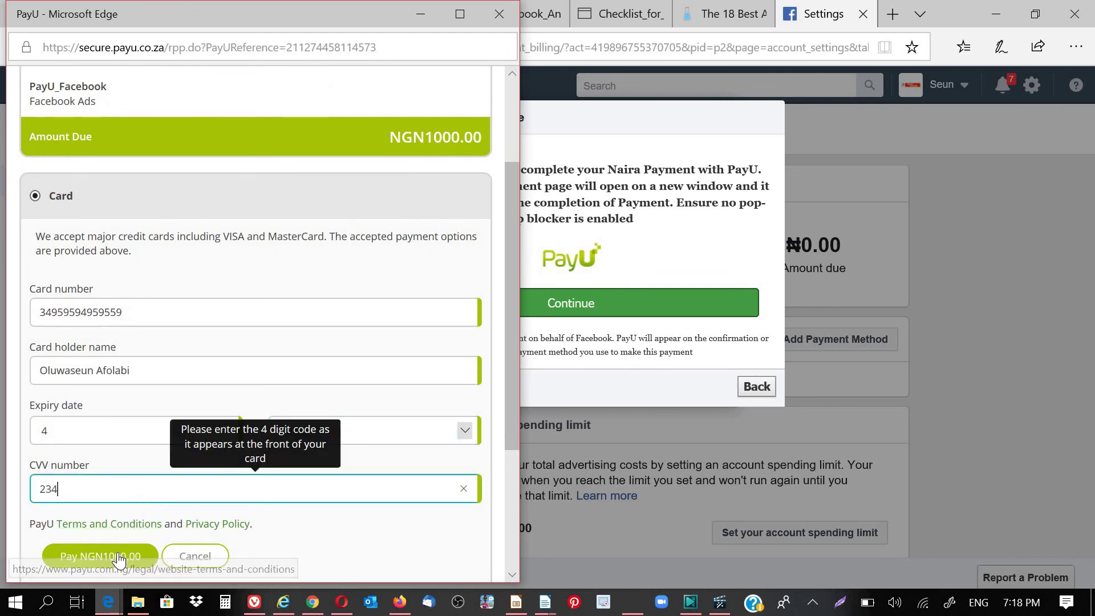
- Submit the NGN1000.00 payment, get the card rejected, and go back to choosing a payment method
{"action": "left_click", "coordinate": [111, 552]}
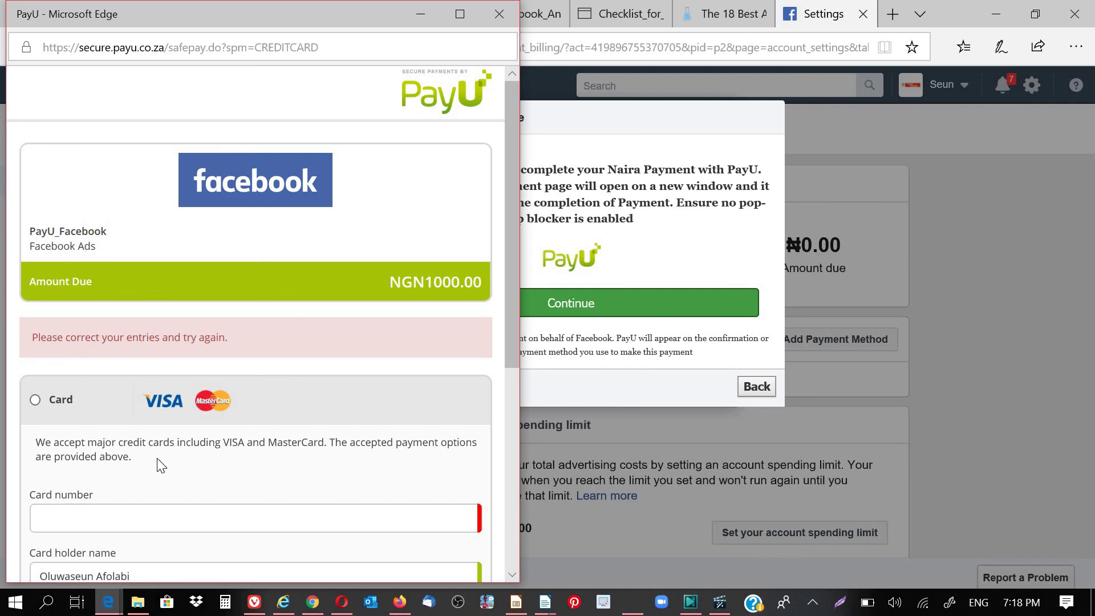
{"action": "scroll", "coordinate": [157, 458], "scroll_direction": "down", "scroll_amount": 3}
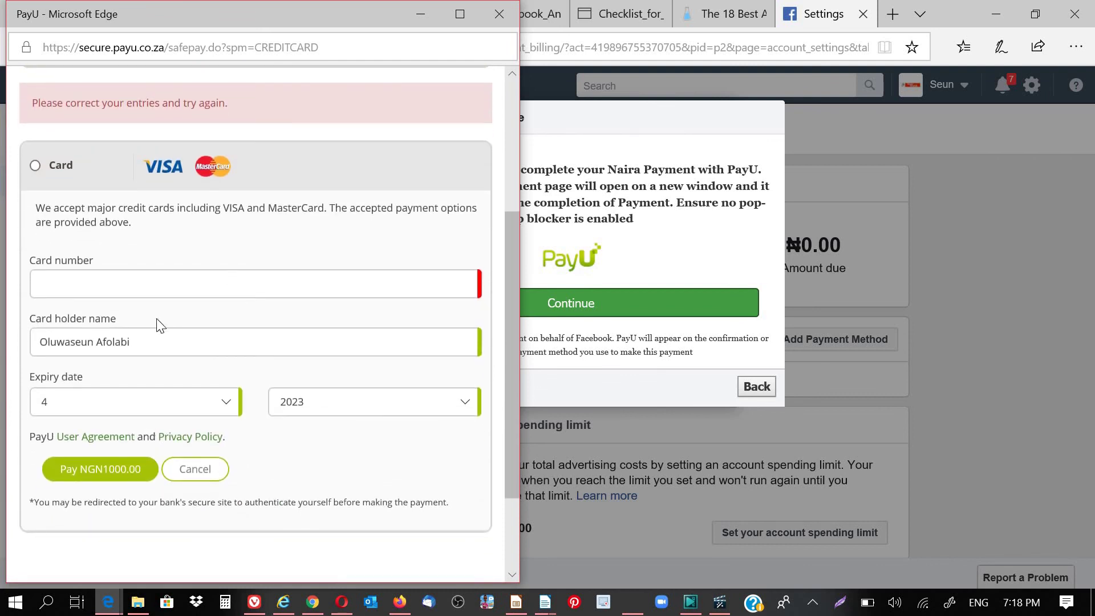
{"action": "left_click", "coordinate": [157, 294]}
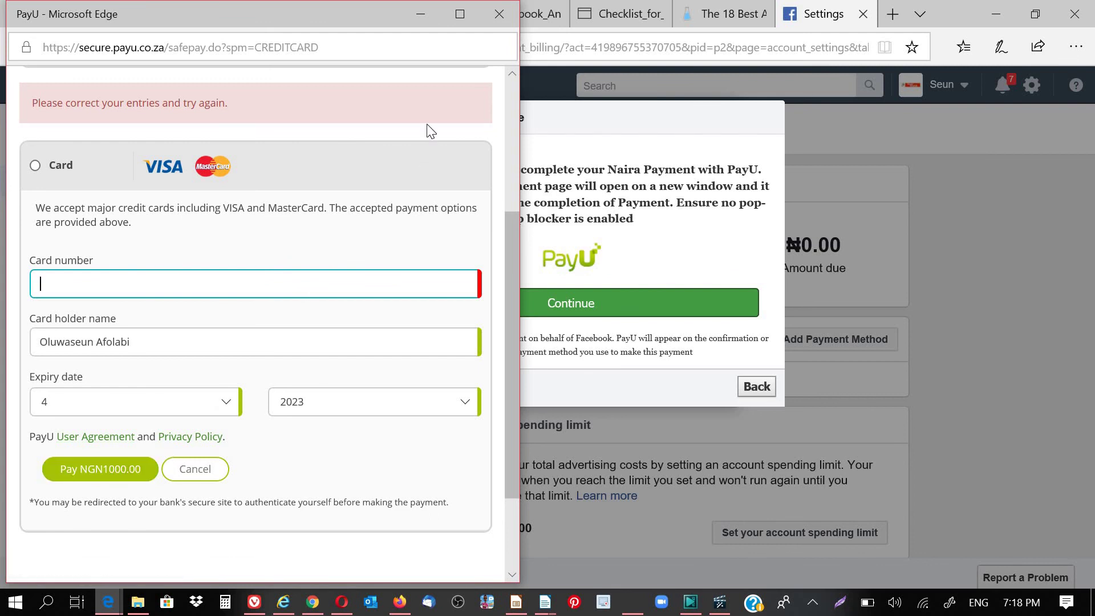
{"action": "scroll", "coordinate": [436, 114], "scroll_direction": "up", "scroll_amount": 2}
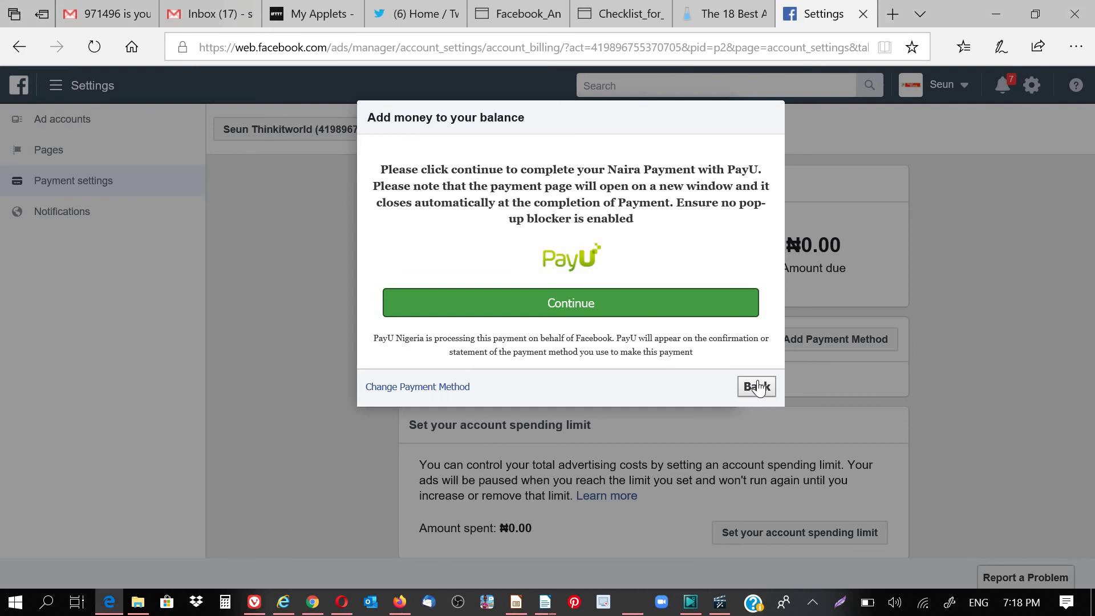
{"action": "left_click", "coordinate": [757, 387]}
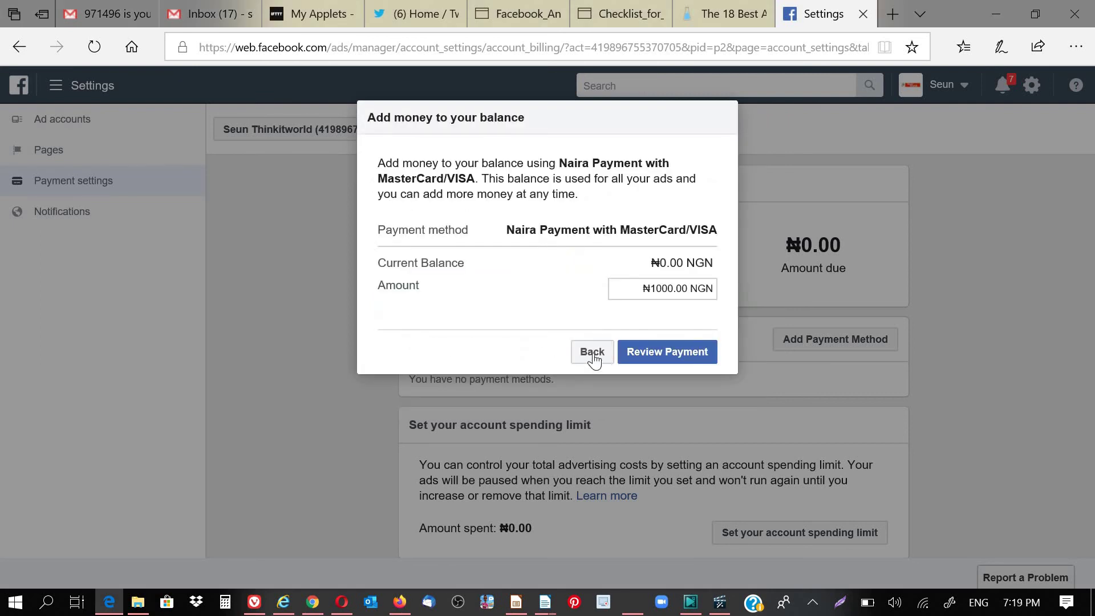
{"action": "left_click", "coordinate": [592, 355]}
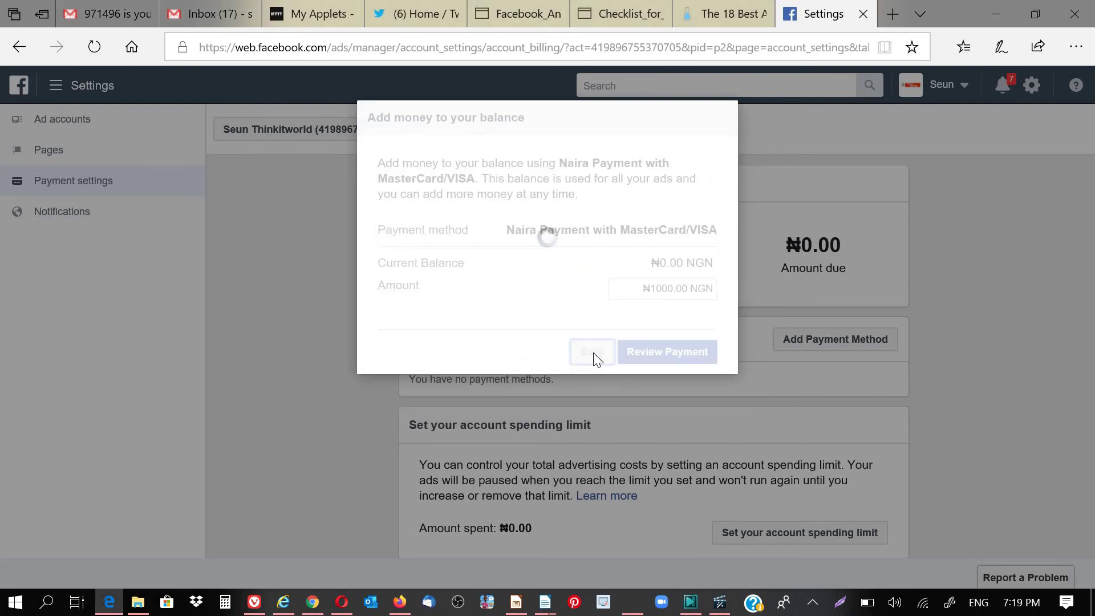